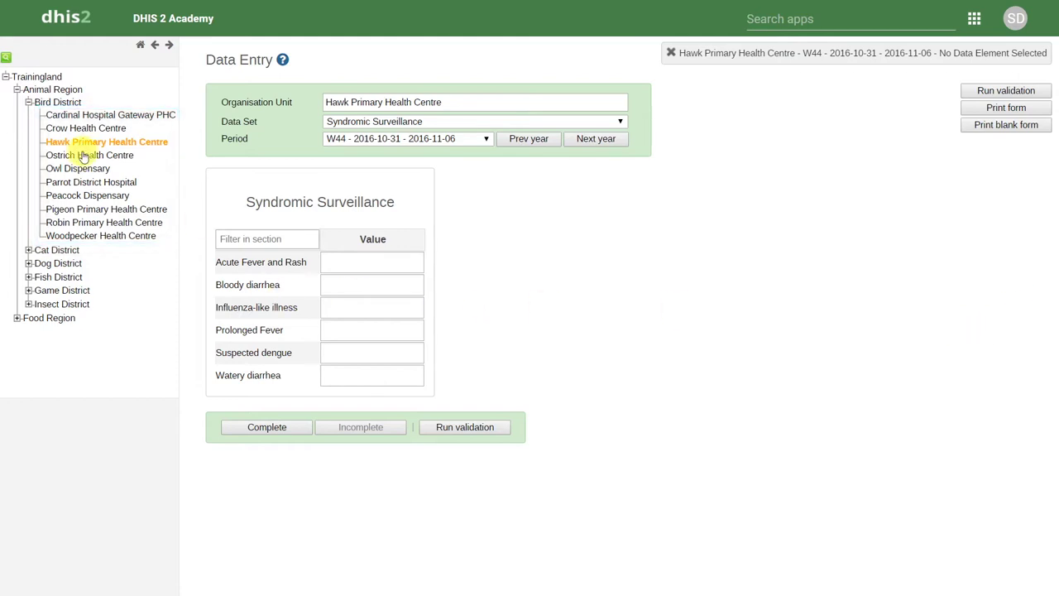
Step: Switch the organisation unit to Bird District and check which data sets are offered for it
left_click(70, 101)
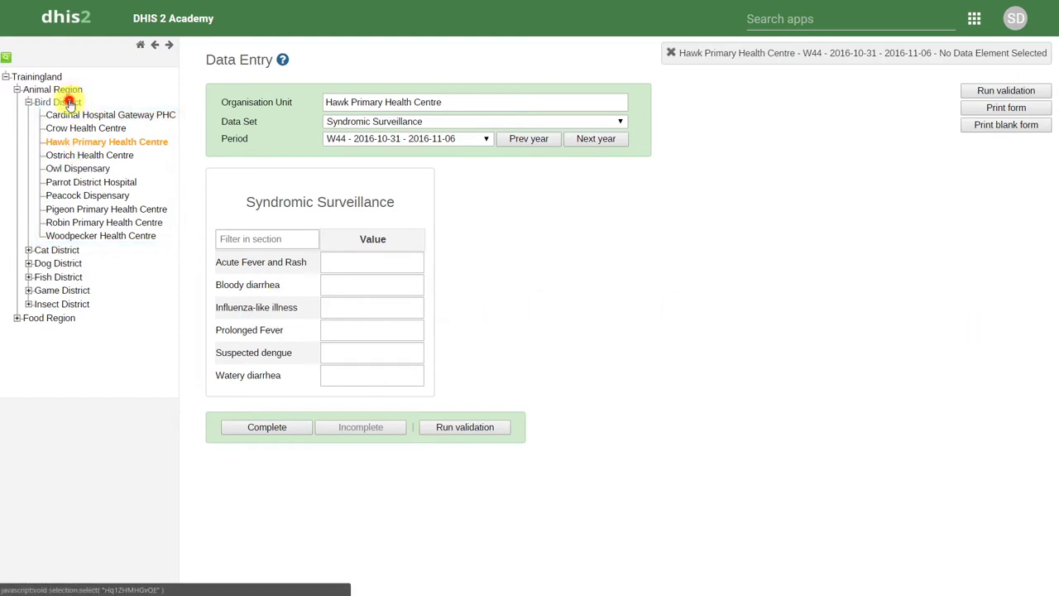
left_click(387, 124)
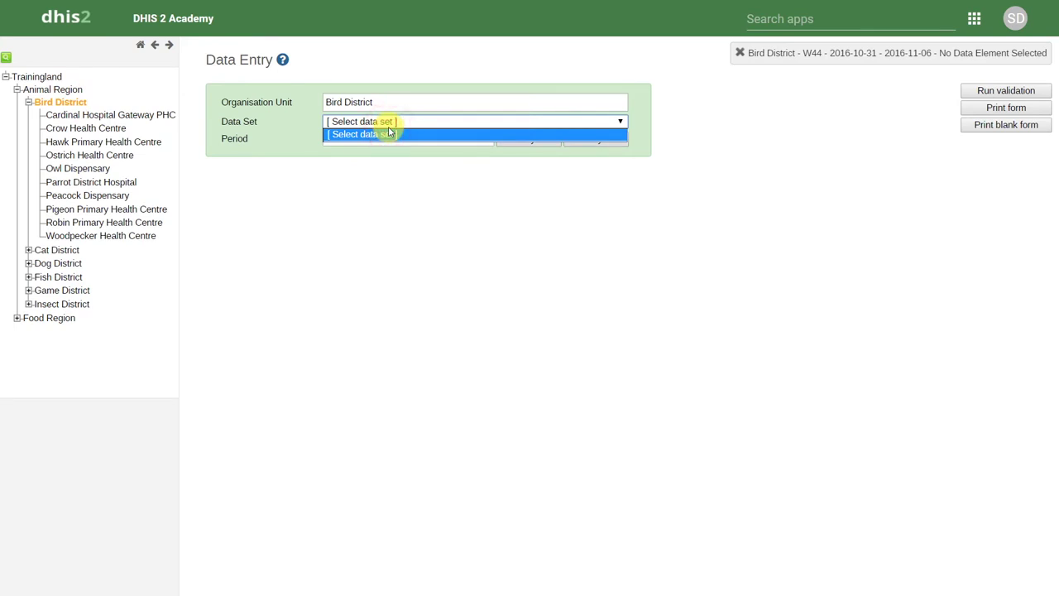
Step: Select Hawk Primary Health Centre, the Syndromic Surveillance data set and a weekly 2016 period for data entry
left_click(107, 141)
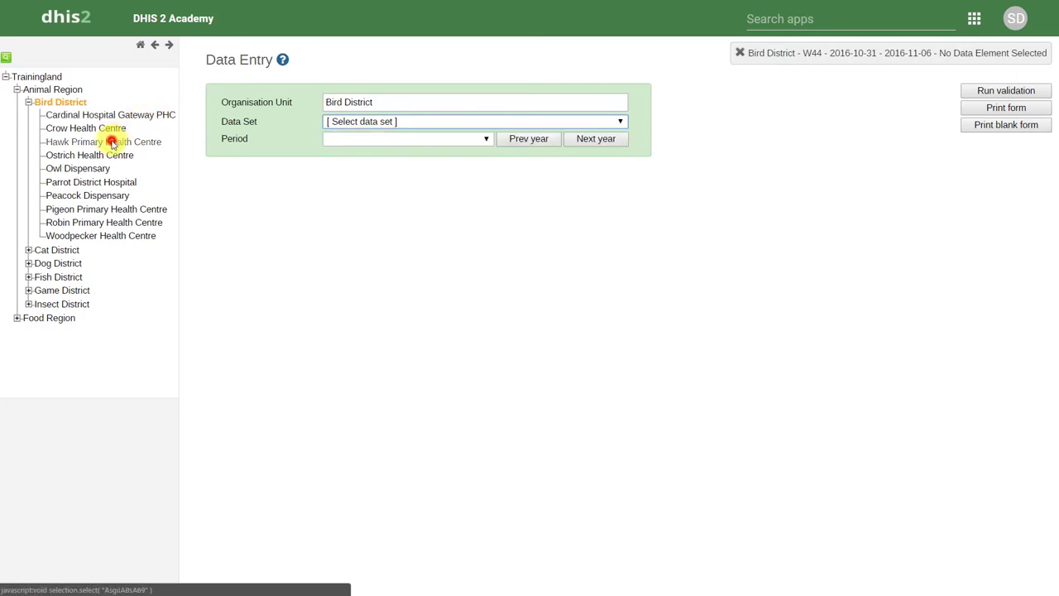
left_click(369, 122)
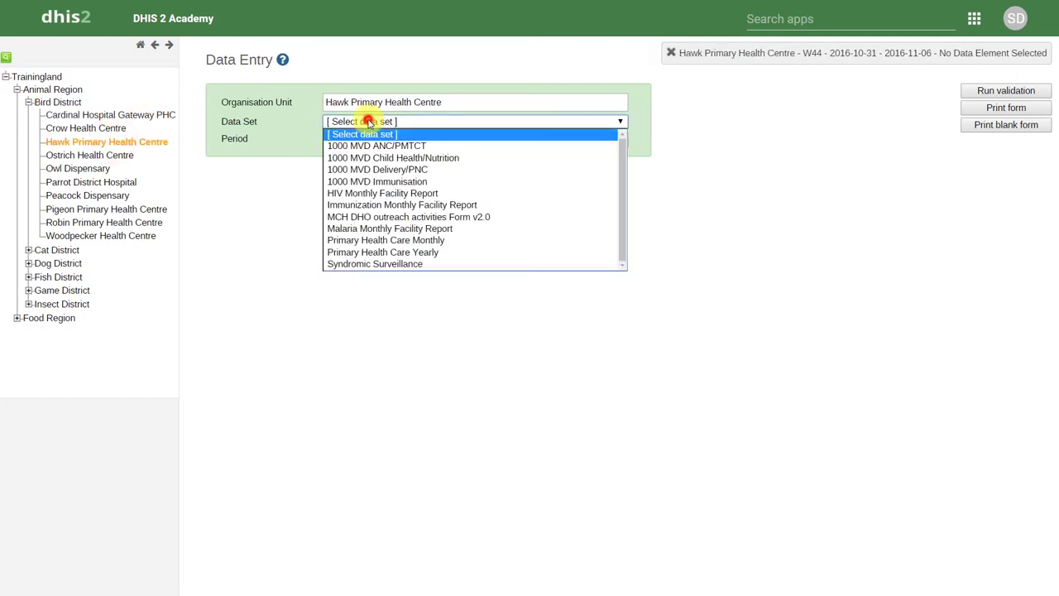
left_click(378, 265)
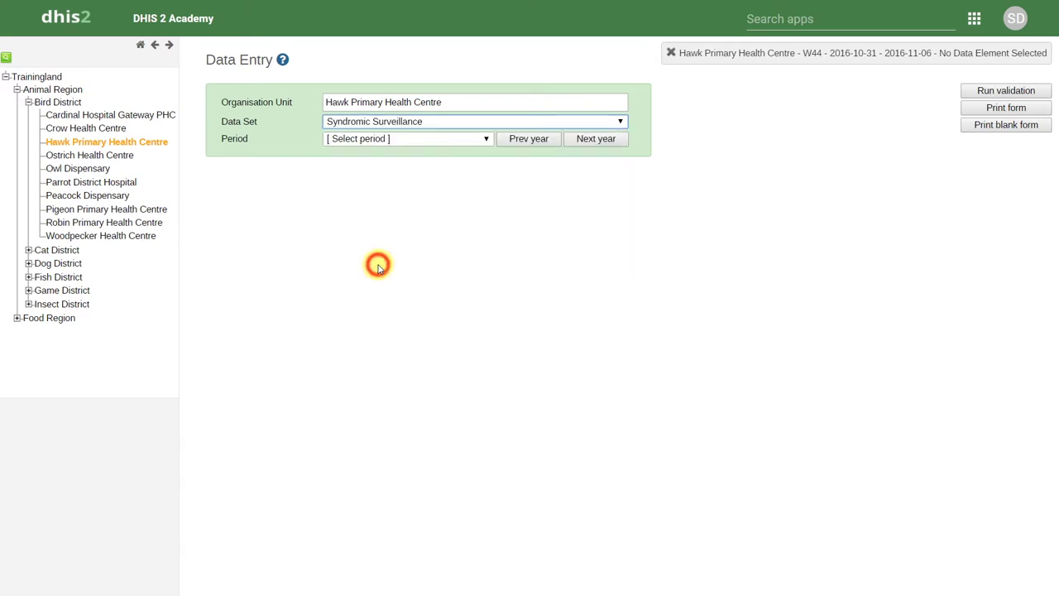
left_click(466, 149)
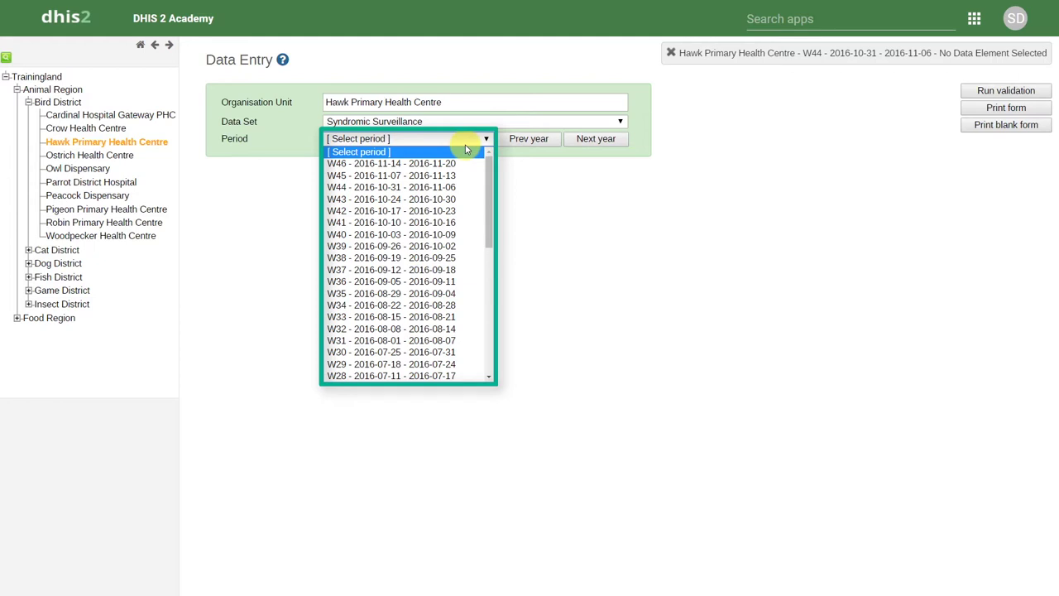
left_click(425, 197)
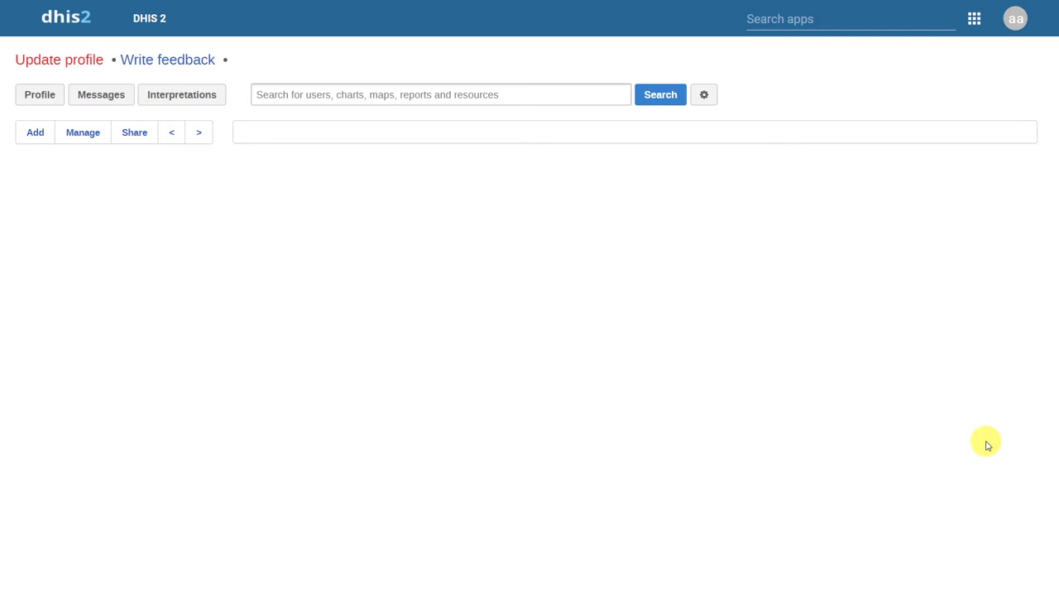
Step: Search the apps for "data s", open Data set management and start a new data set
left_click(856, 19)
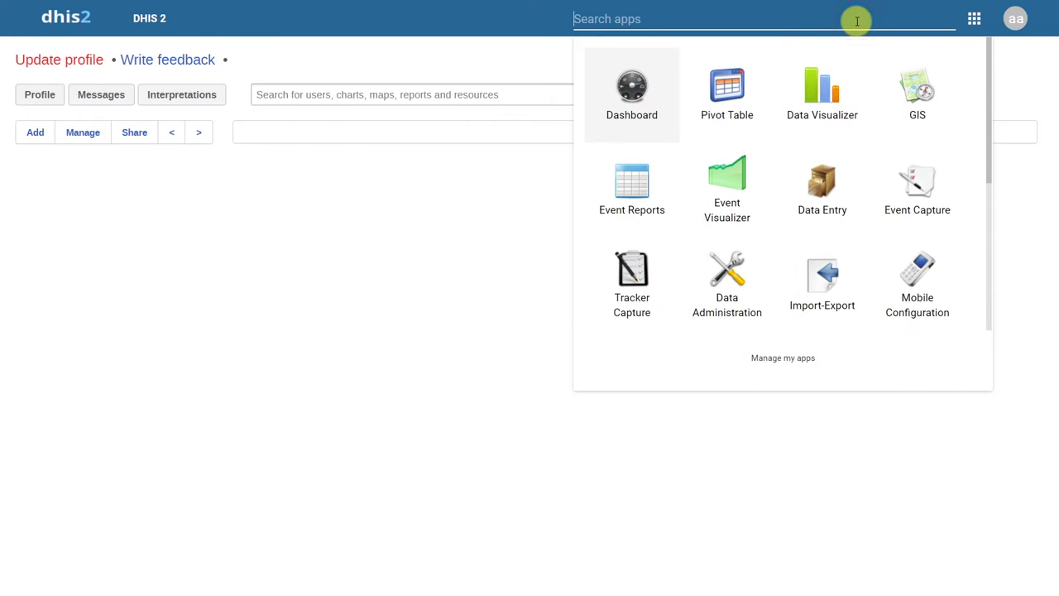
type("data s")
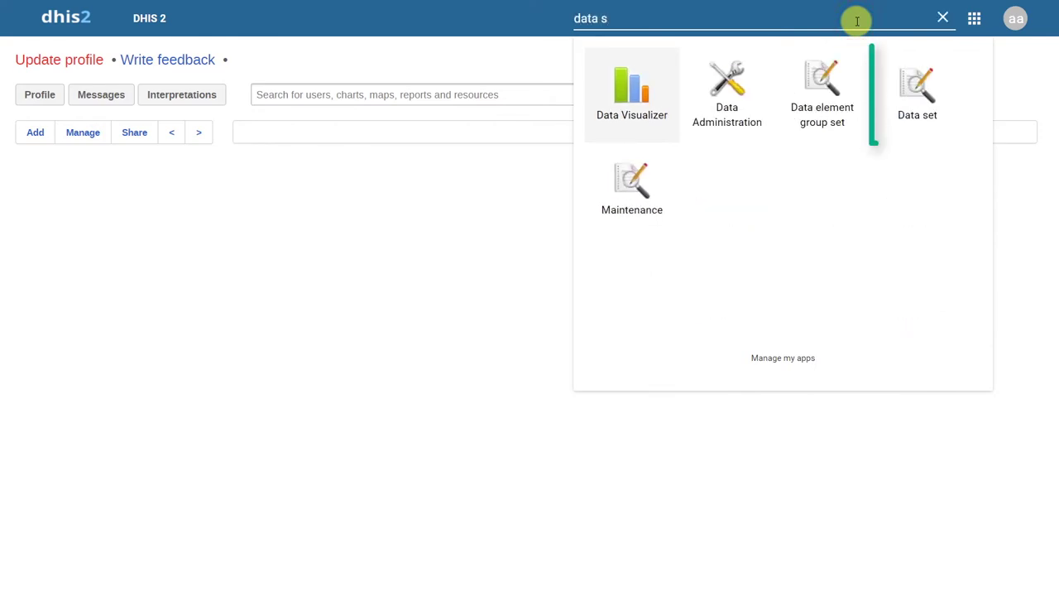
left_click(918, 131)
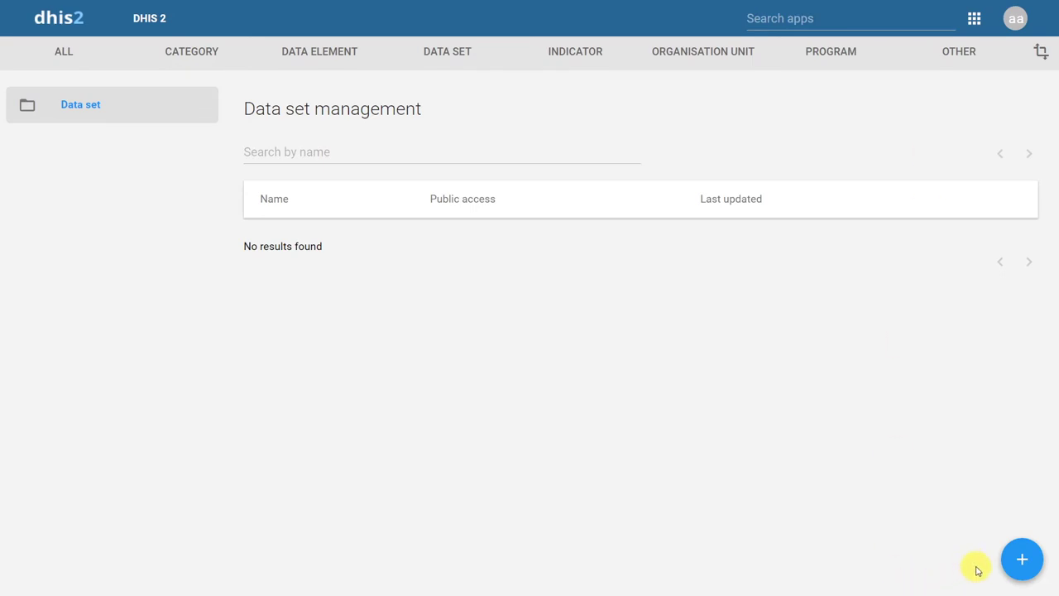
left_click(1022, 566)
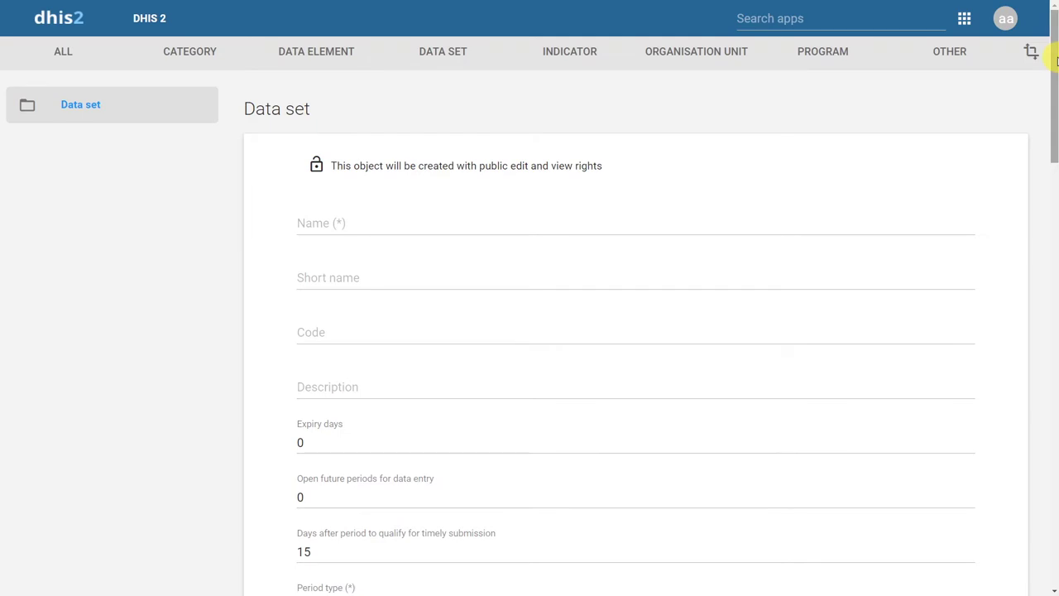
Step: Review the new data set form from its naming fields through data elements and indicators to organisation unit assignment
left_click_drag(1055, 59, 1054, 25)
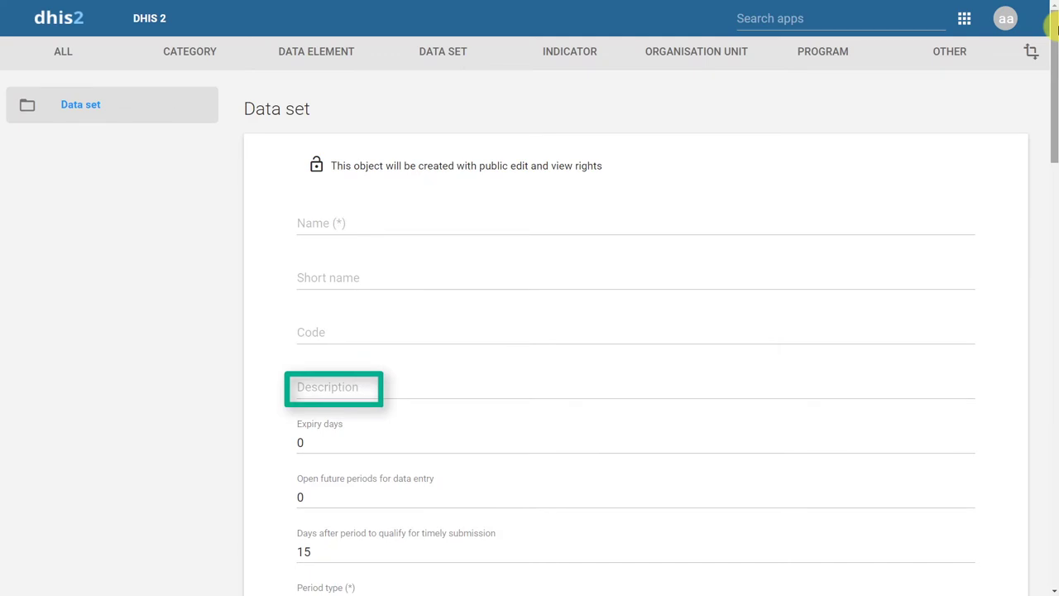
scroll(1051, 80, "down", 3)
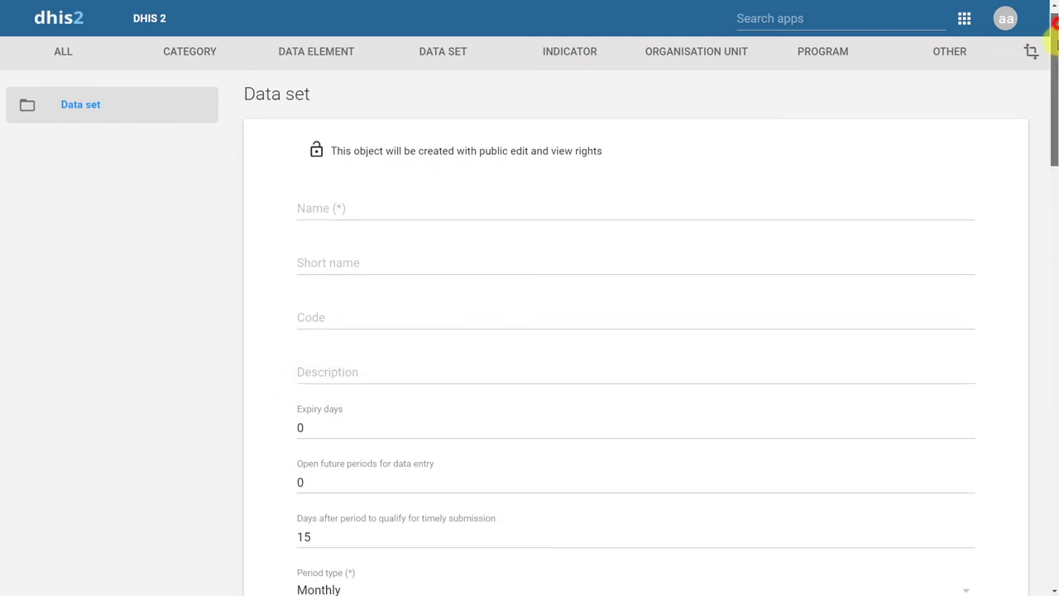
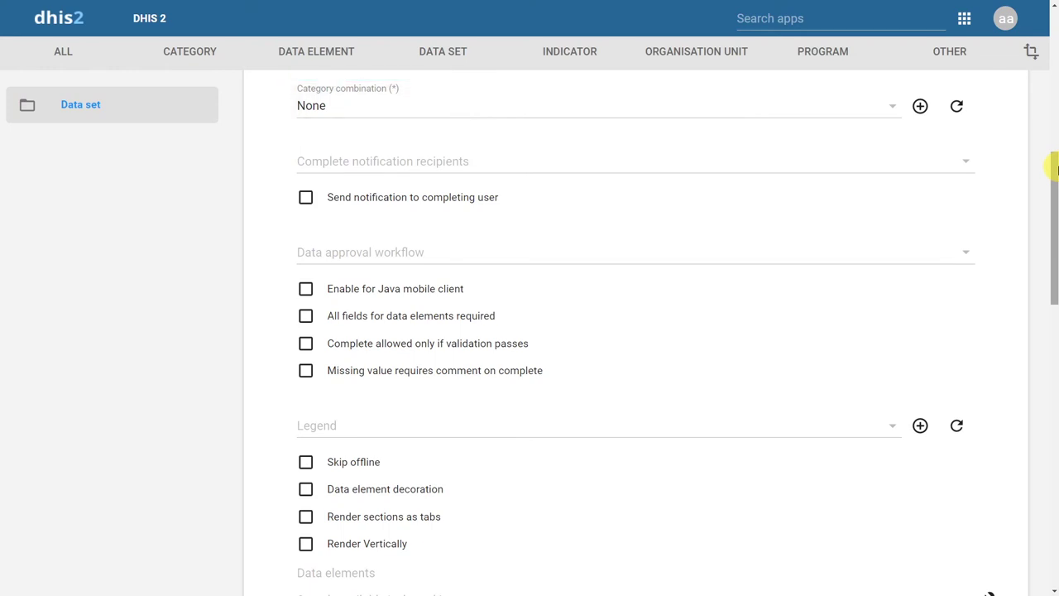
left_click_drag(1054, 170, 1054, 282)
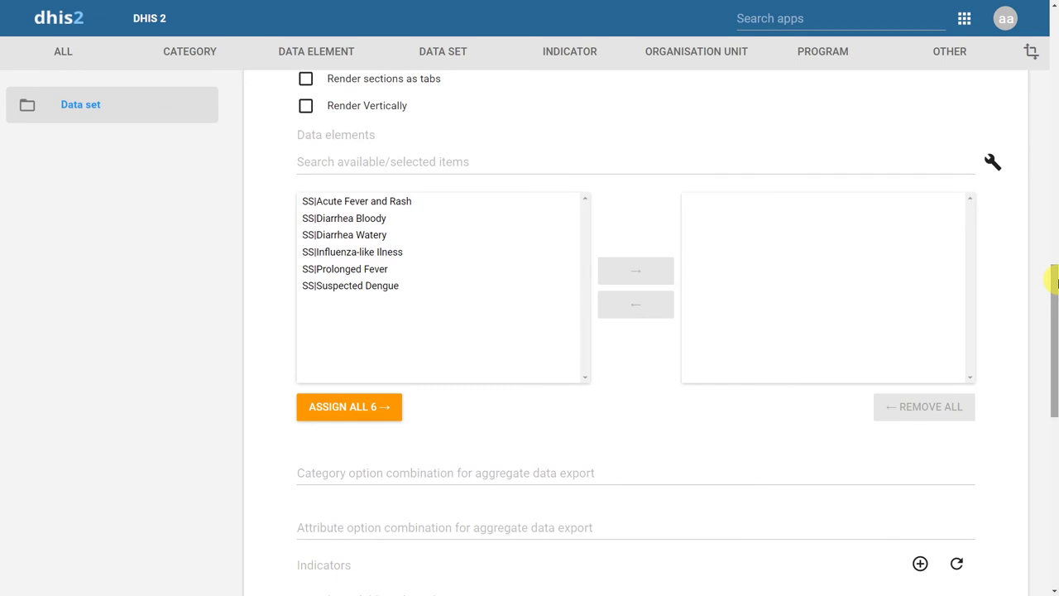
left_click_drag(1055, 282, 1055, 364)
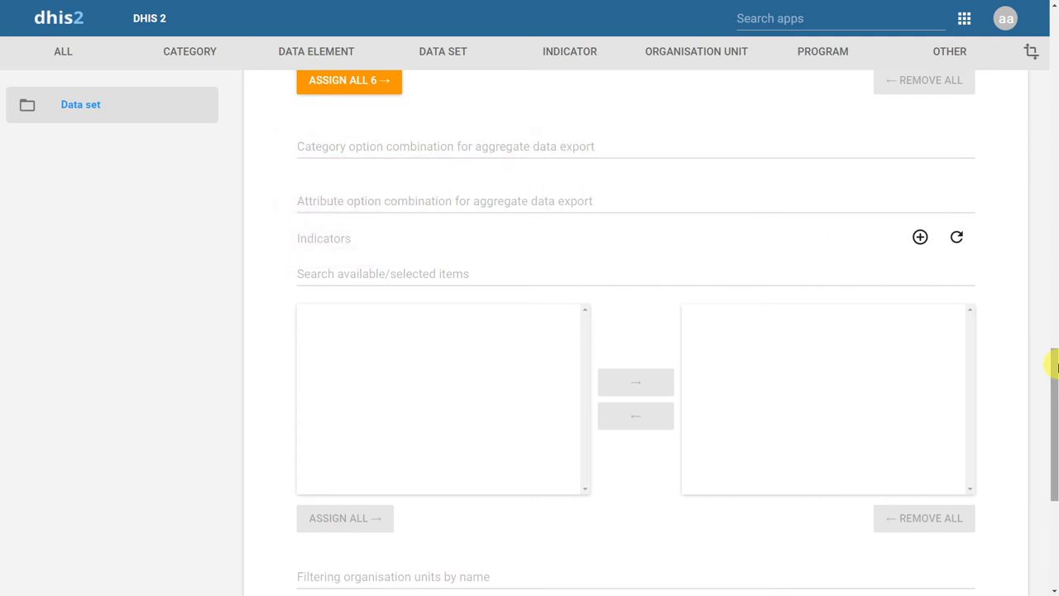
left_click_drag(1055, 364, 1055, 455)
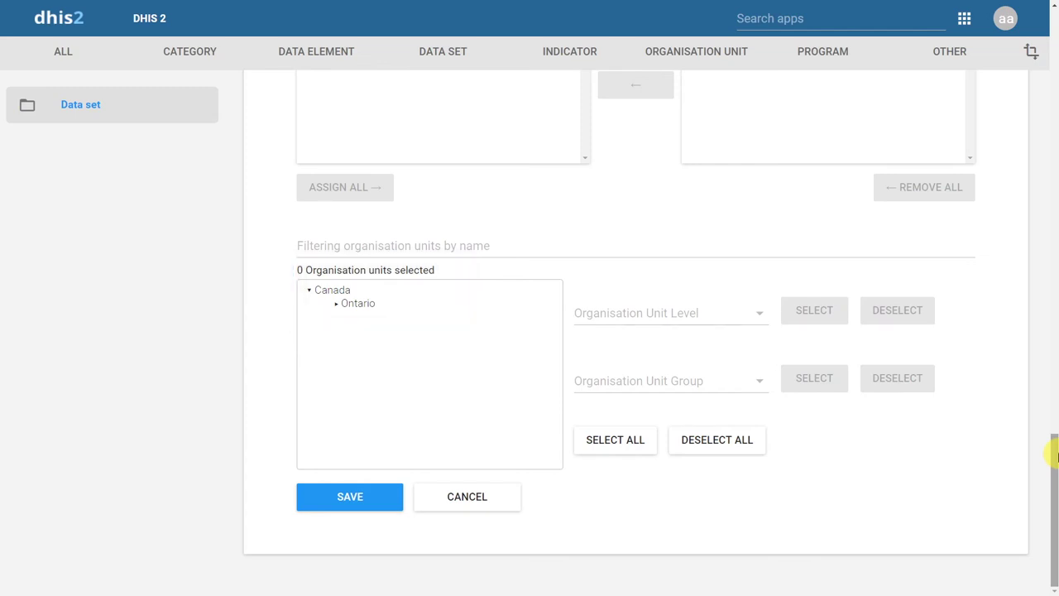
left_click_drag(1055, 449, 1055, 21)
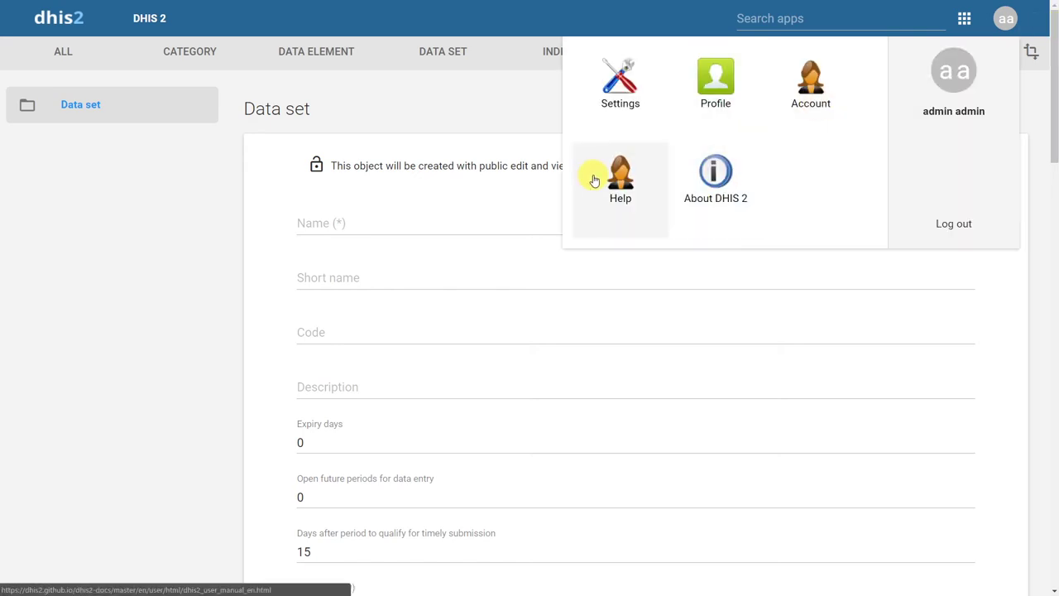
Step: Name the data set Syndromic Surveillance with short name SS, leaving code and description empty and the expiry and future-period defaults
left_click(521, 220)
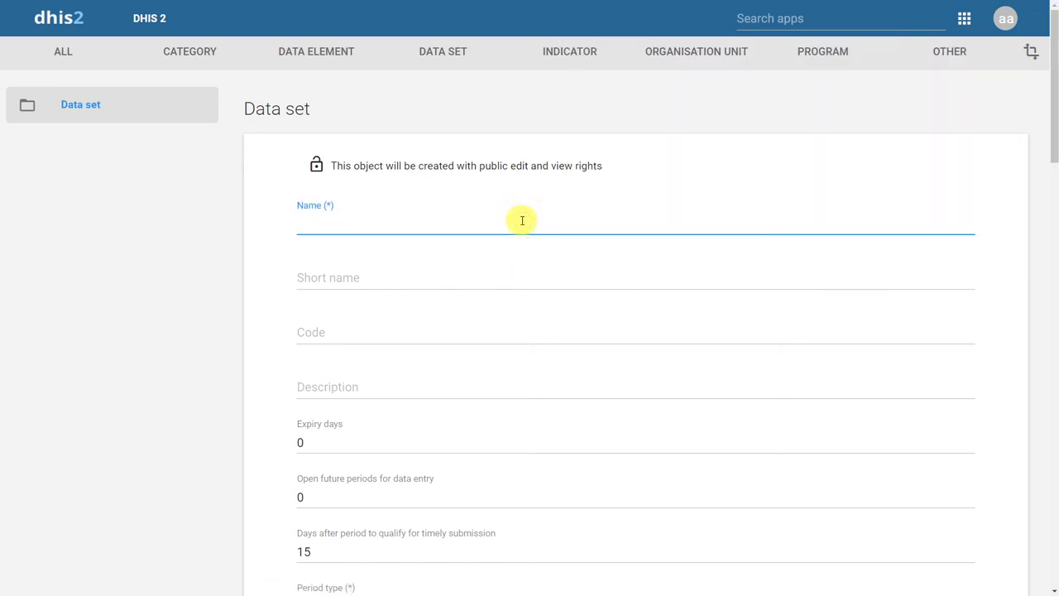
type("Syndromic Surveillance")
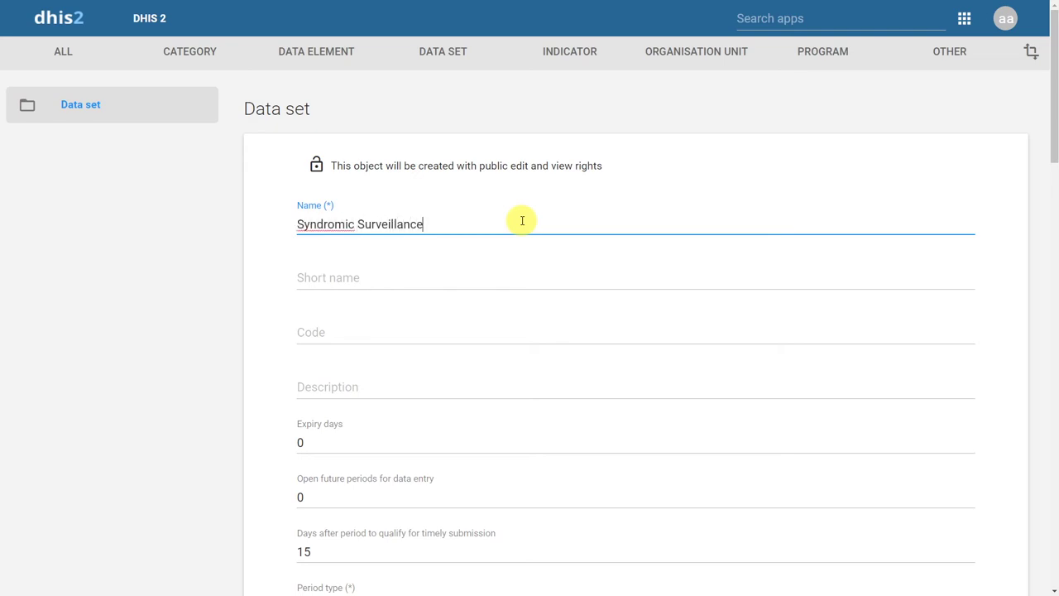
key("Tab")
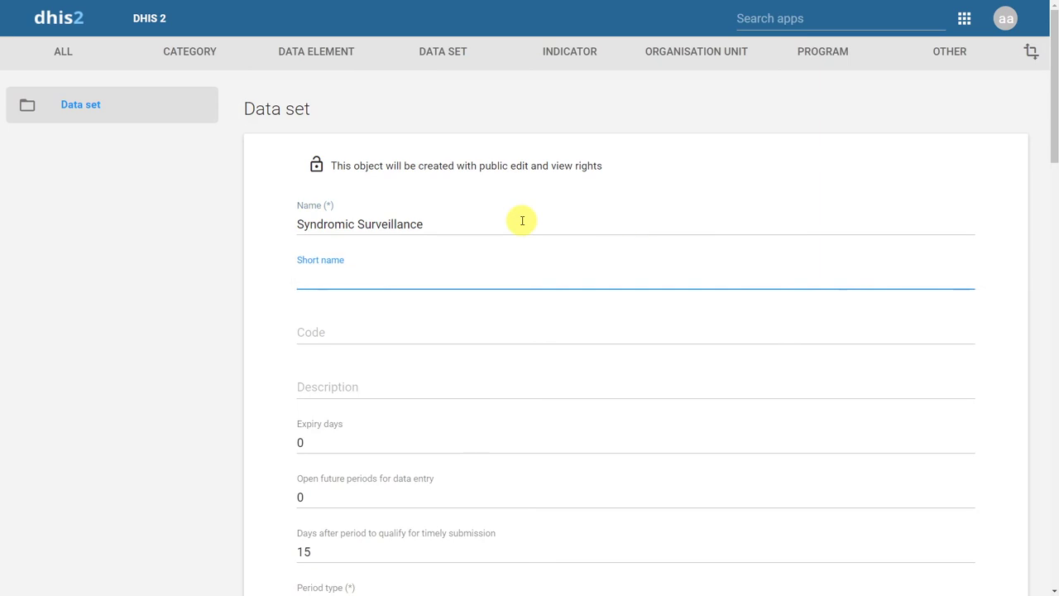
type("SS")
key("Tab")
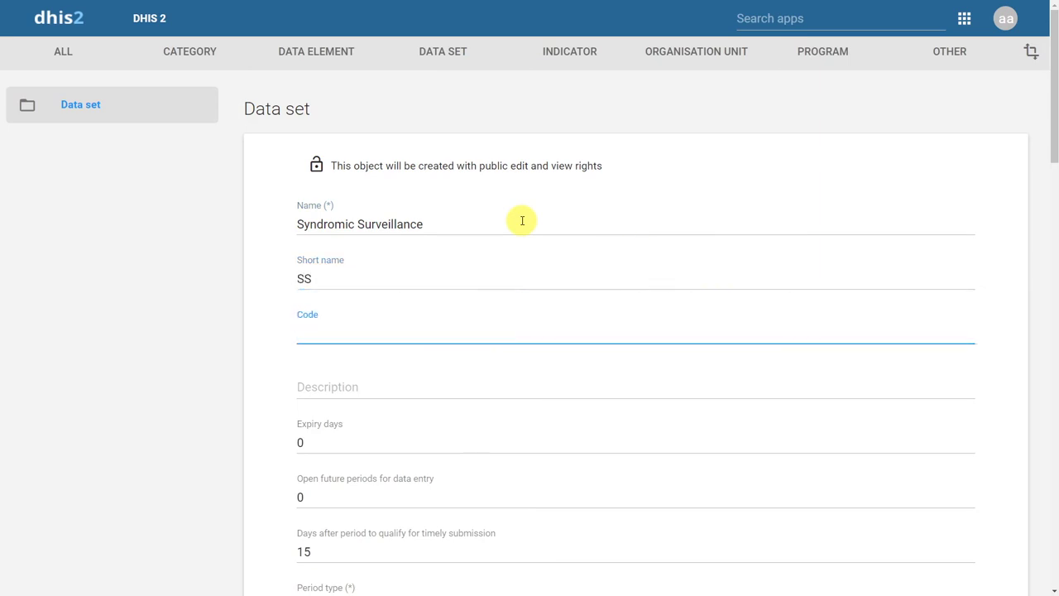
key("Tab")
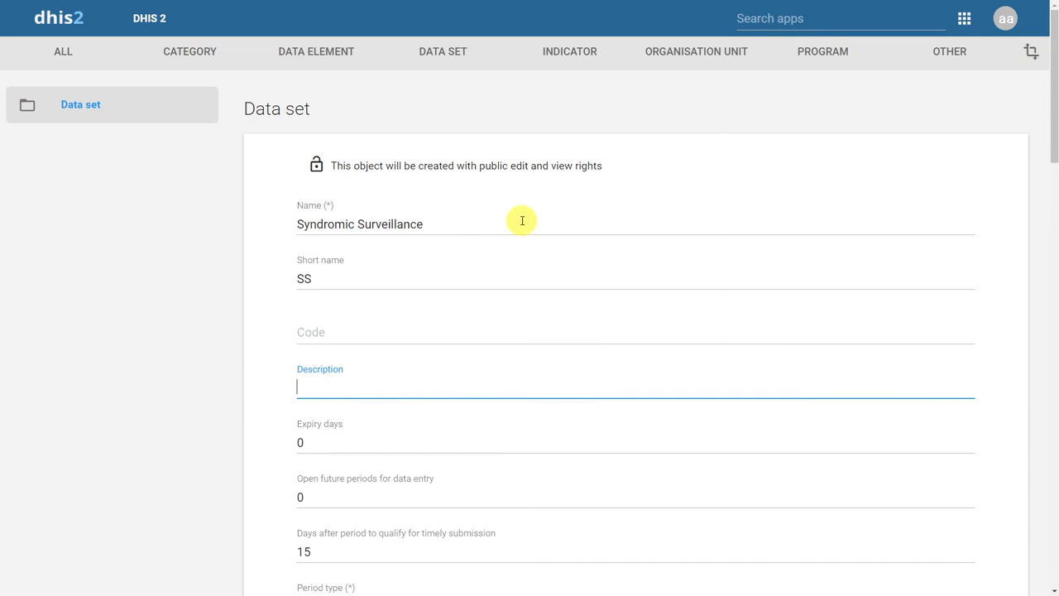
key("Tab")
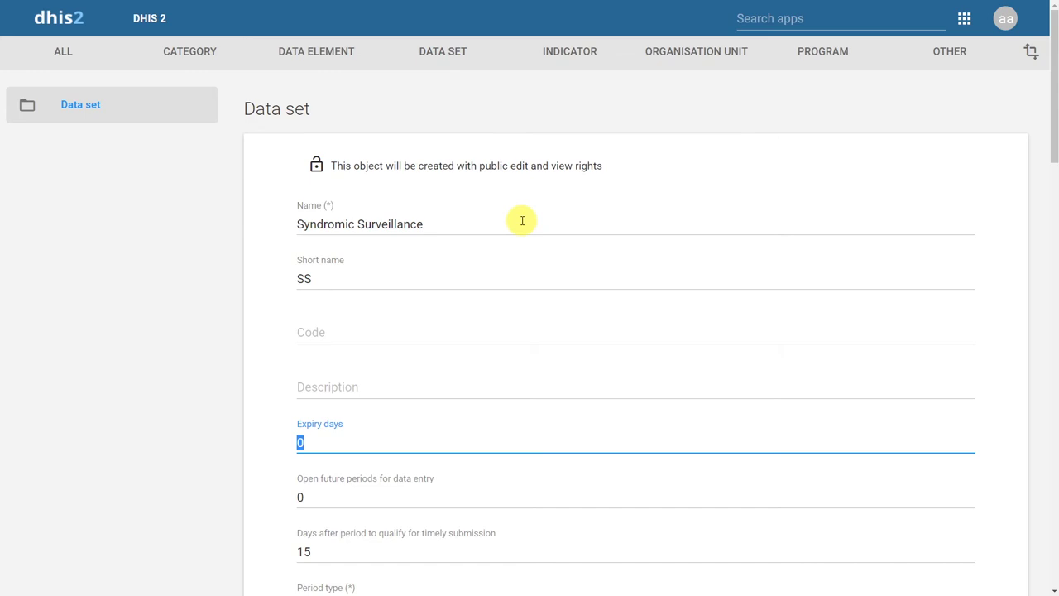
key("Tab")
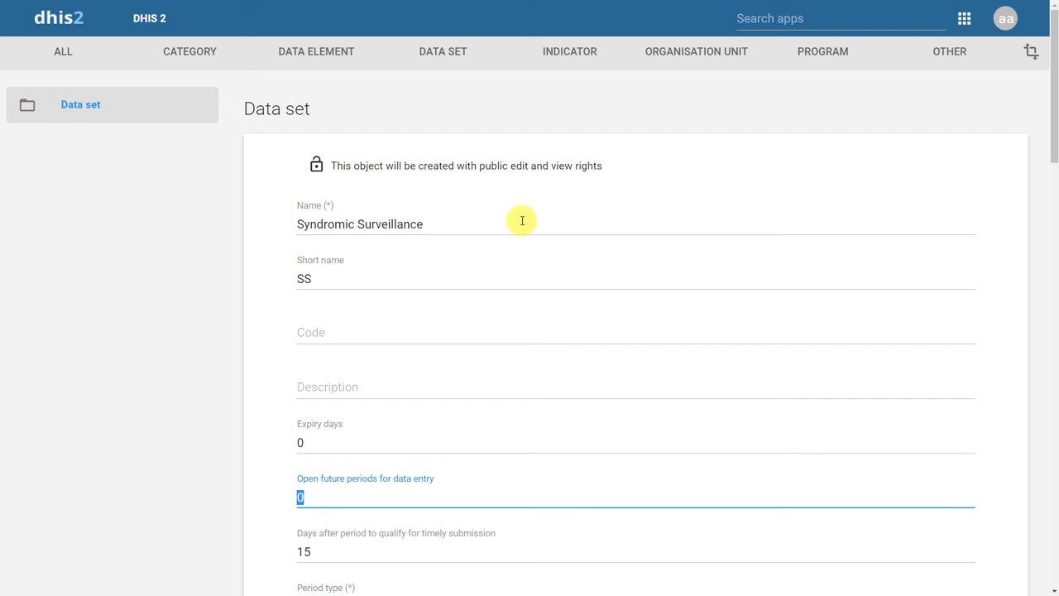
key("Tab")
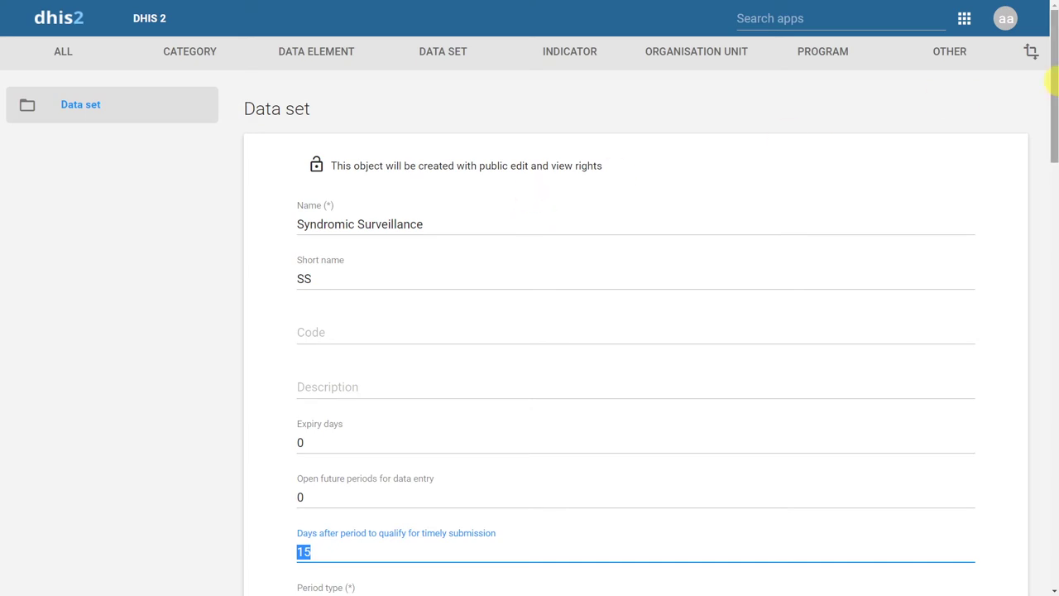
Step: Set the data set's period type to Weekly and assign all six available SS data elements to it
left_click_drag(1054, 82, 1055, 189)
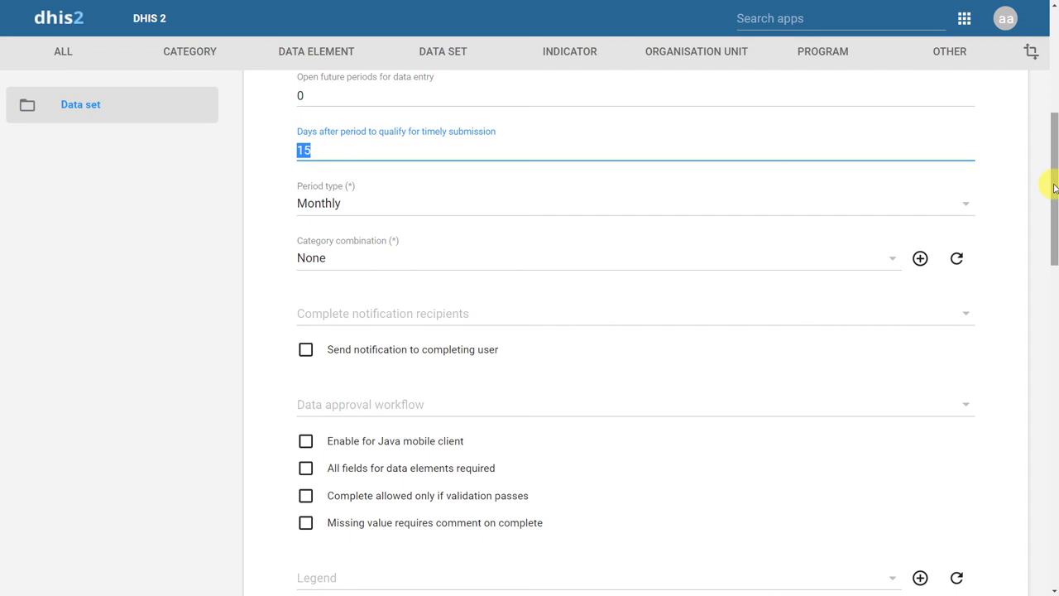
left_click(959, 207)
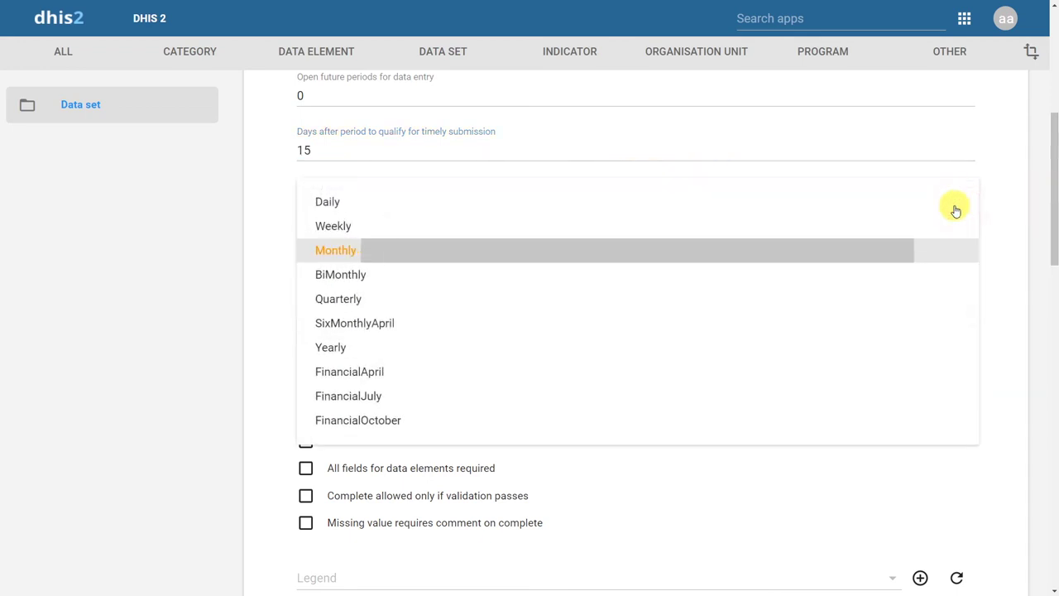
left_click(819, 233)
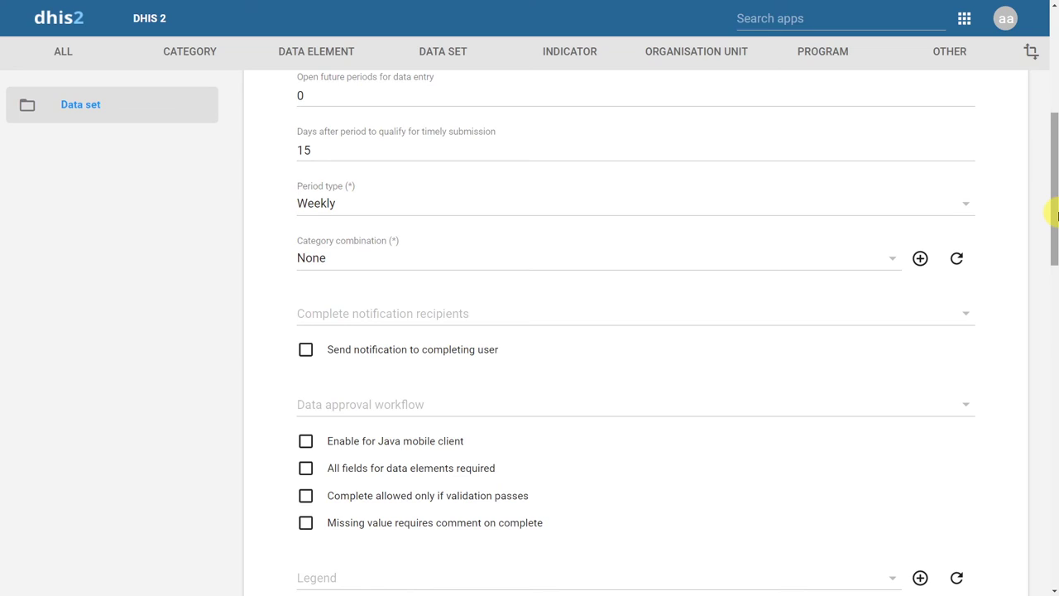
left_click_drag(1055, 213, 1056, 333)
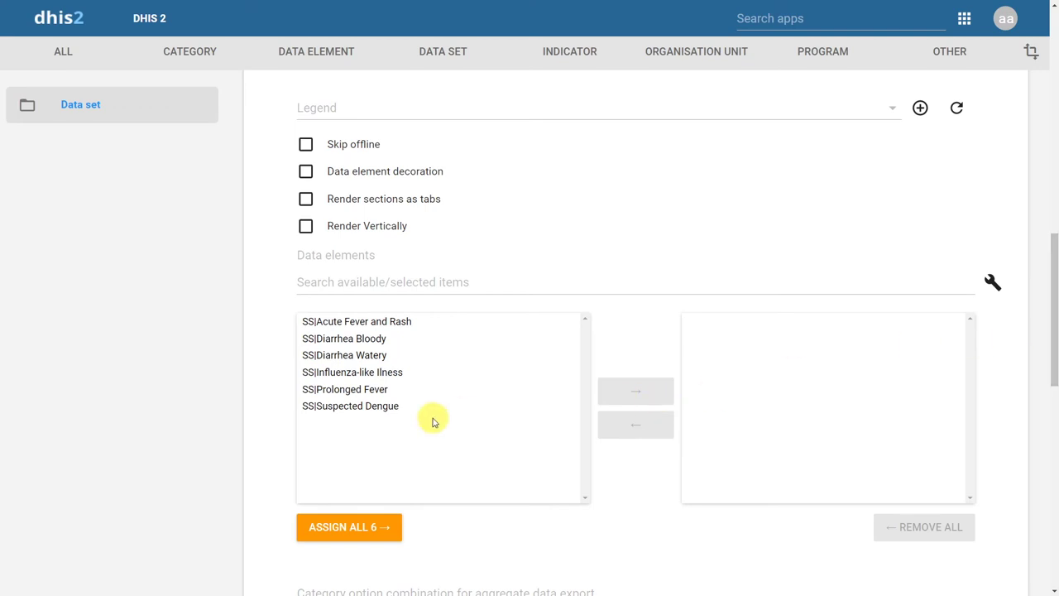
left_click(372, 526)
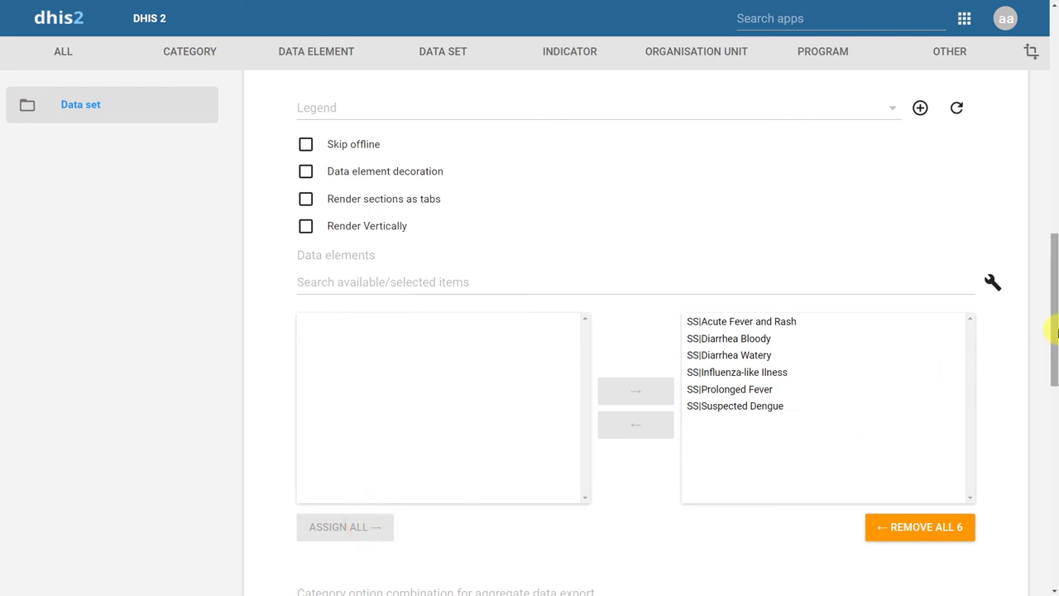
Step: Expand Ontario's three regions in the organisation unit tree and select North Lambton Health Centre, Windsor Community Health Centre and Windsor Regional Hospital
left_click_drag(1055, 330, 1055, 521)
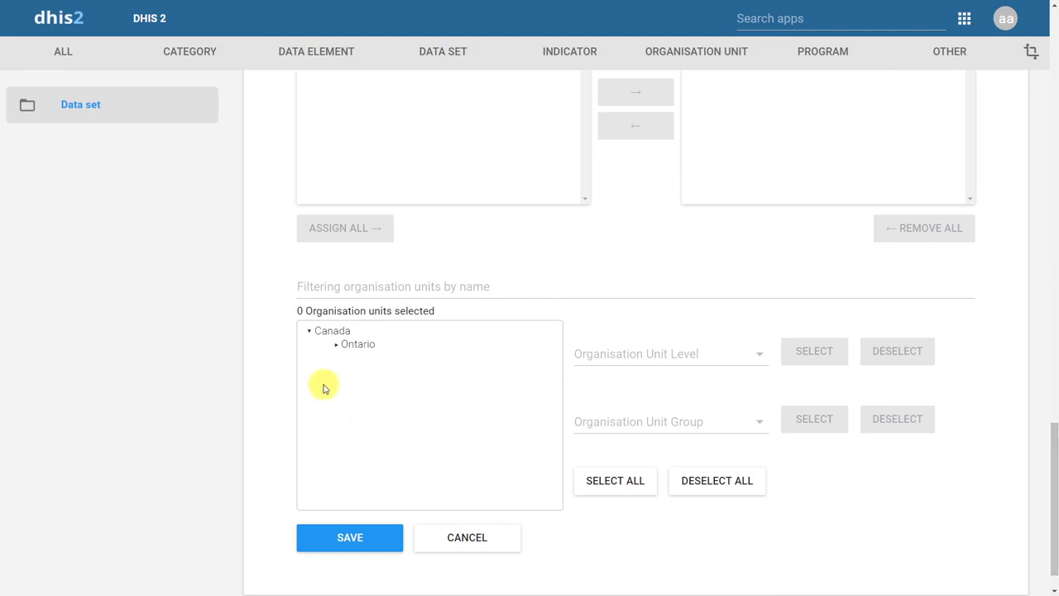
left_click(336, 345)
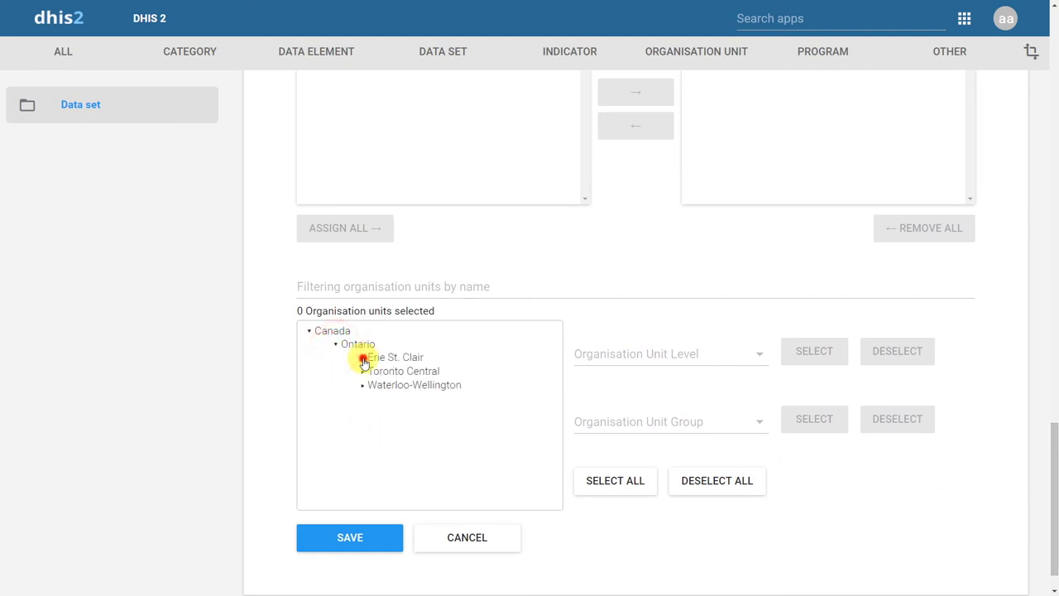
left_click(362, 356)
left_click(362, 415)
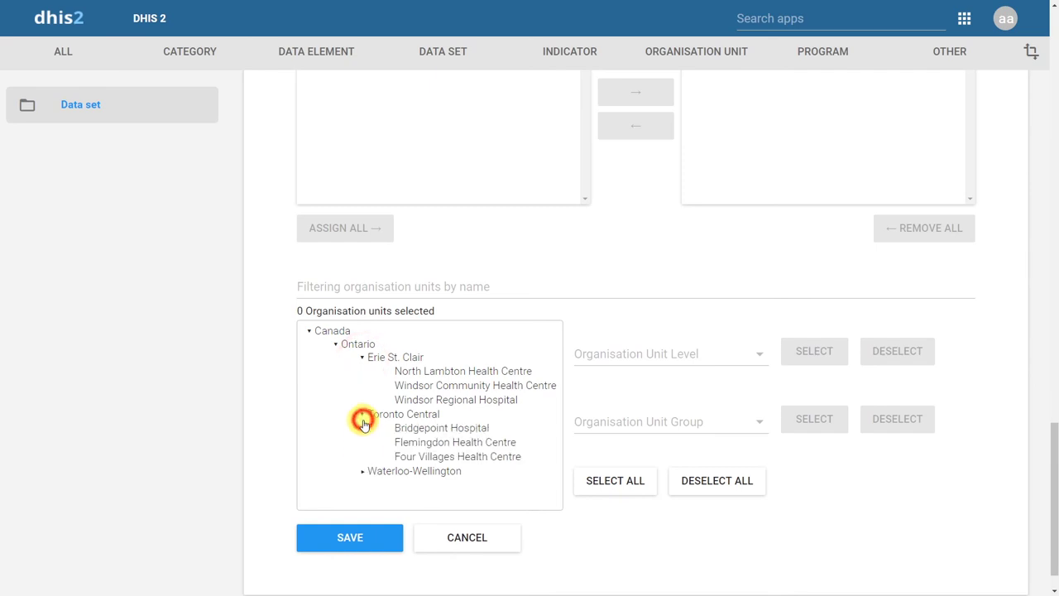
left_click(361, 469)
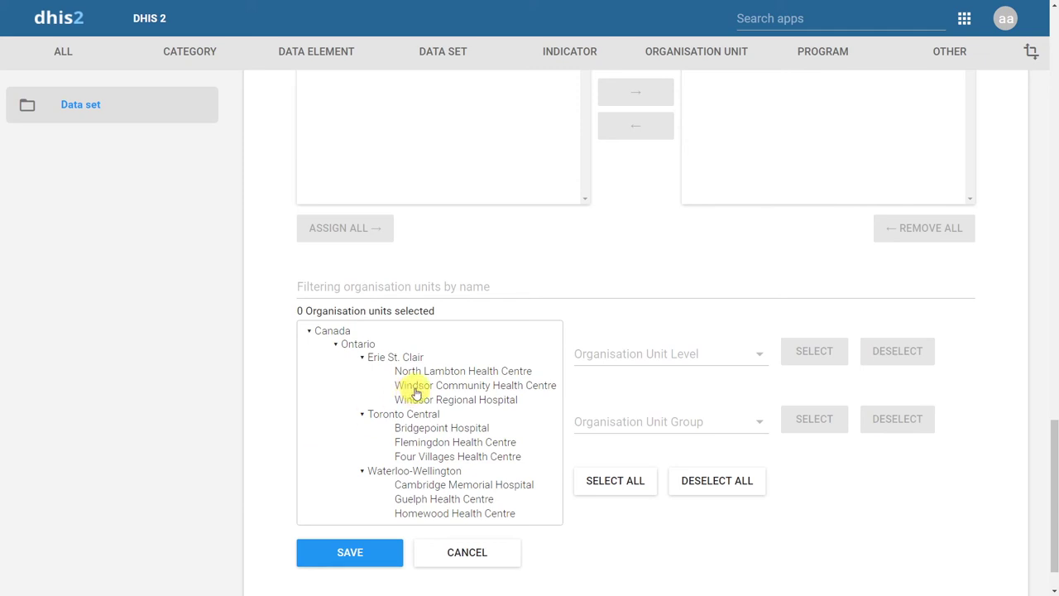
left_click(416, 371)
left_click(418, 385)
left_click(418, 400)
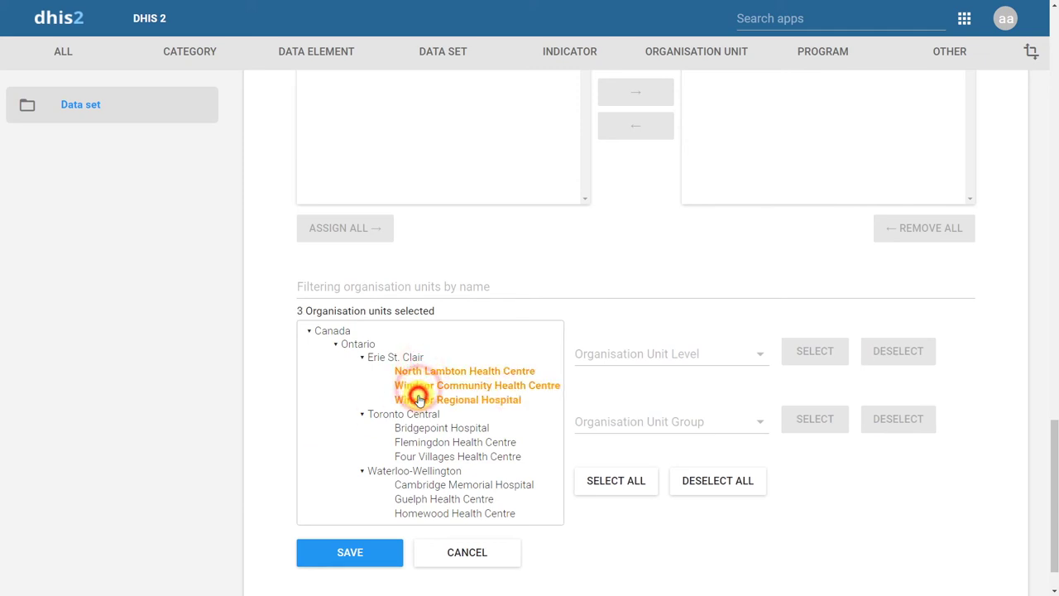
Step: Select all organisation units at Level 4 for the data set and save it
left_click(676, 357)
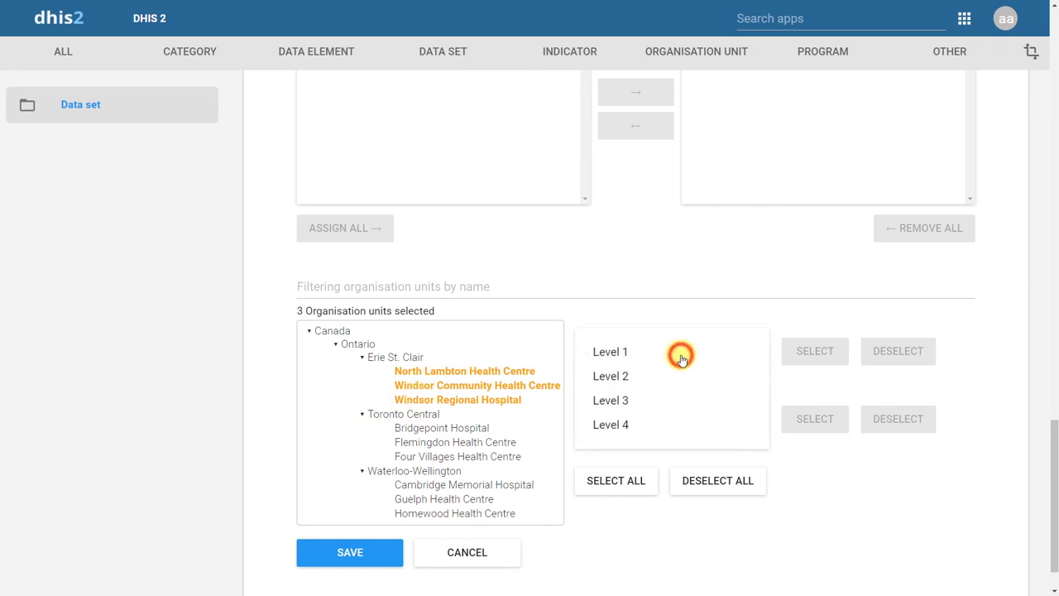
left_click(622, 427)
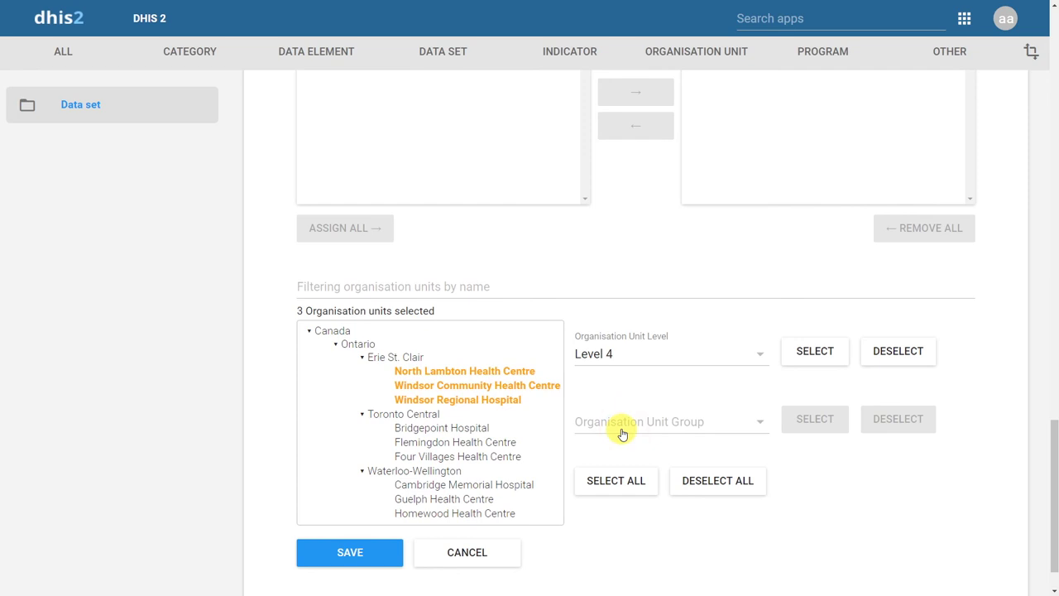
left_click(815, 354)
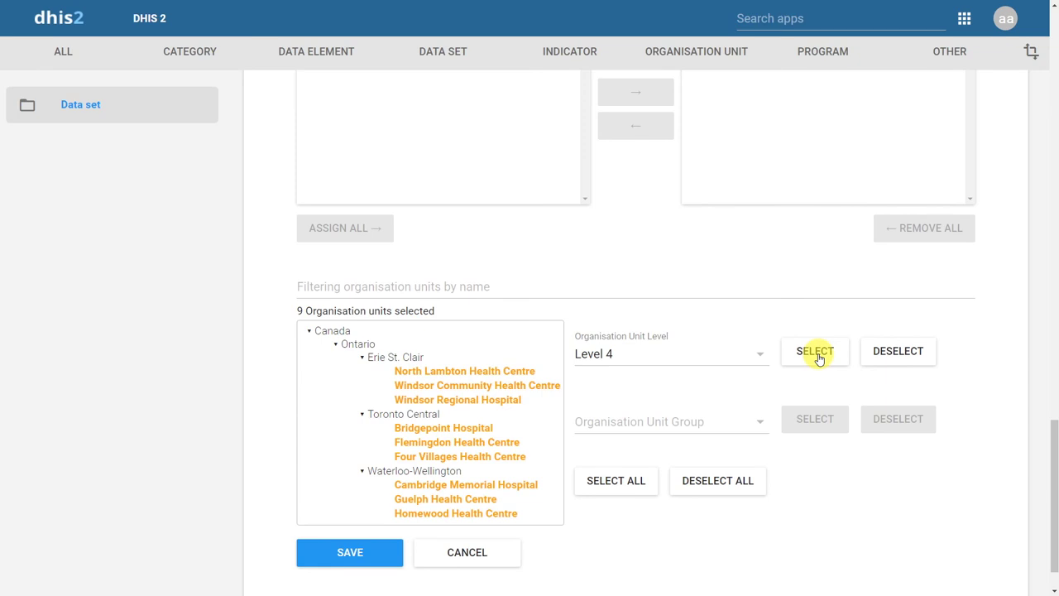
left_click(352, 552)
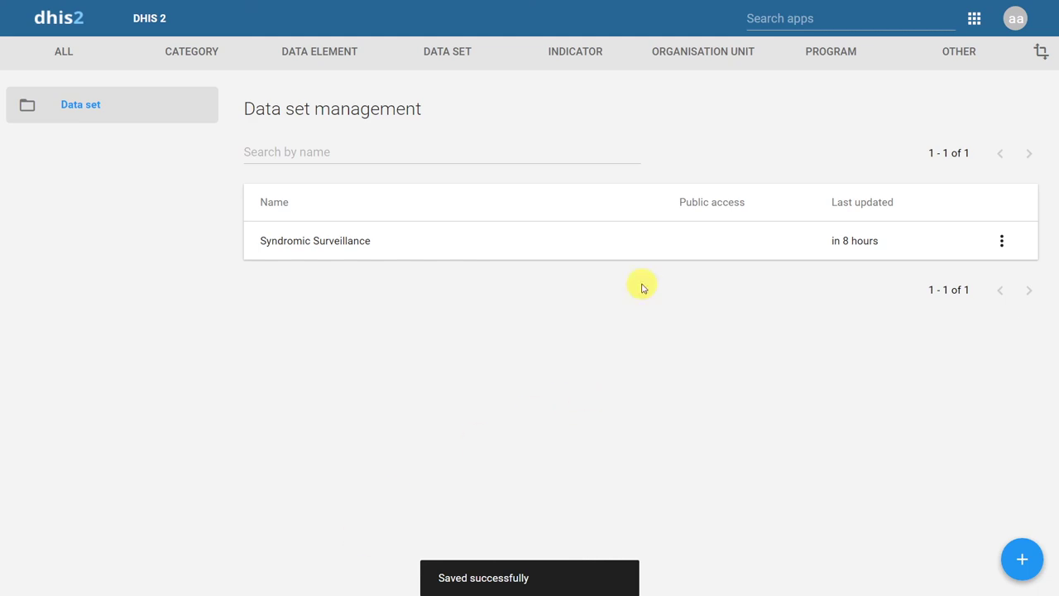
Step: Search the apps for "us", open user role management in Users and open the Superuser role for editing
left_click(802, 14)
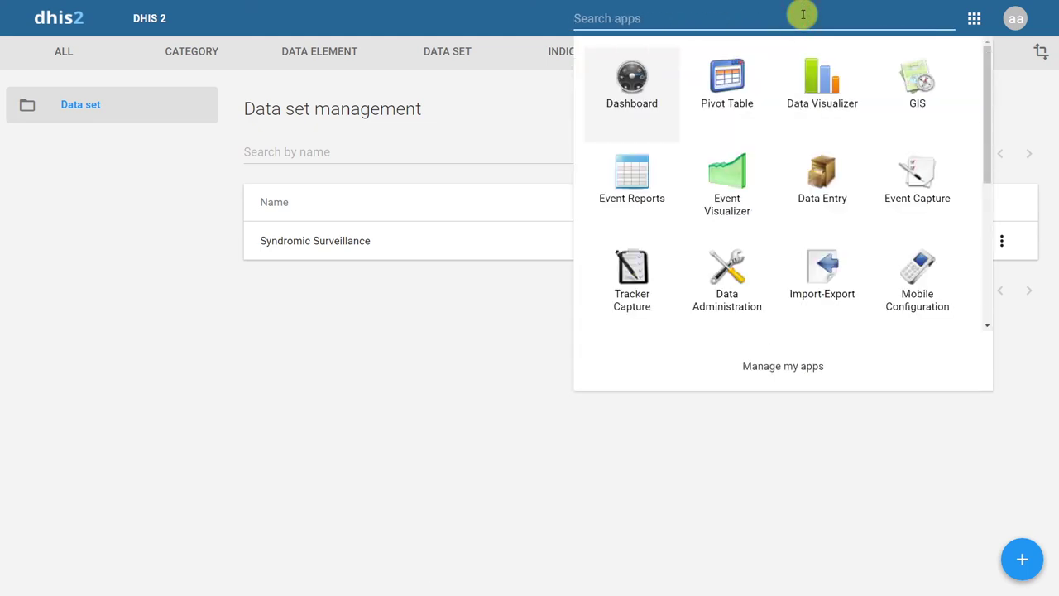
type("us")
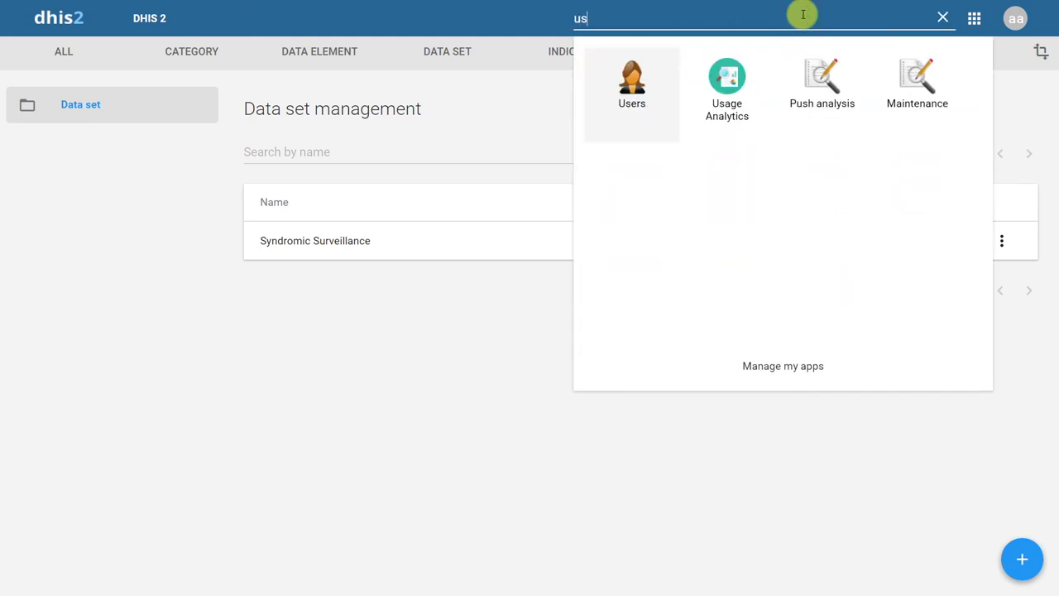
left_click(626, 101)
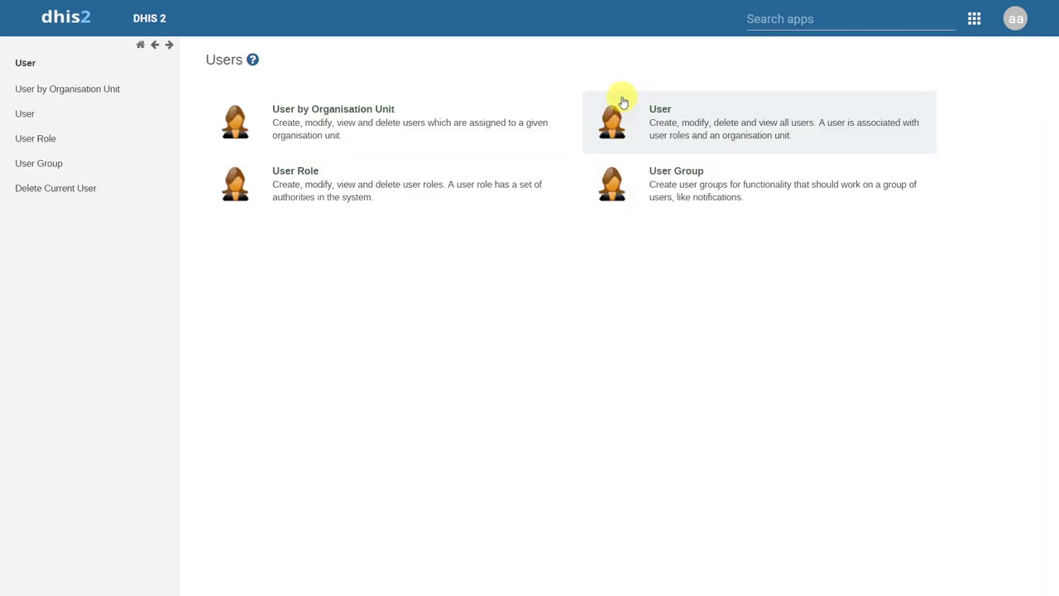
left_click(359, 201)
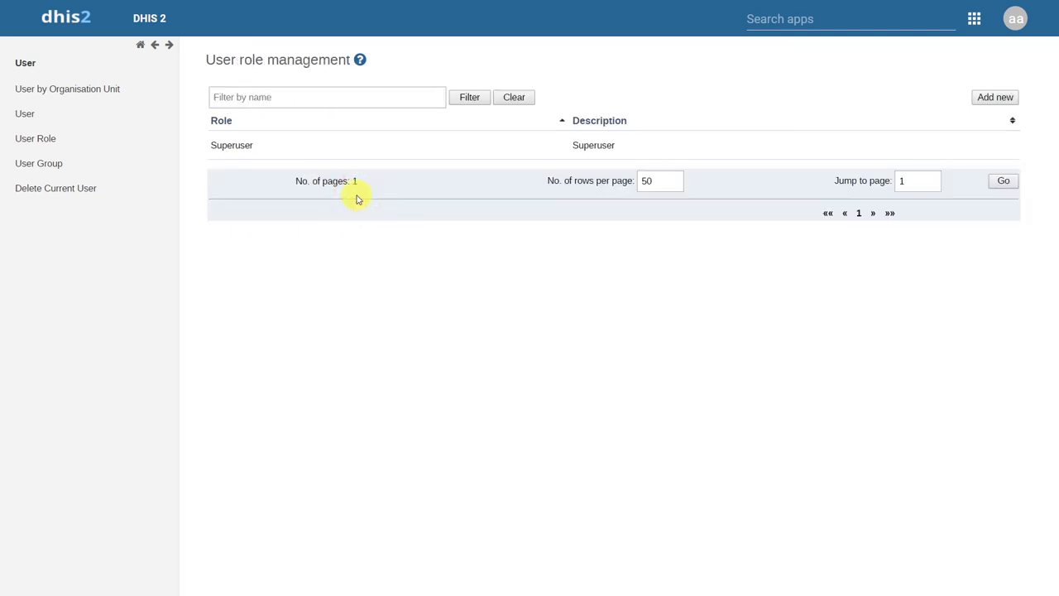
left_click(366, 148)
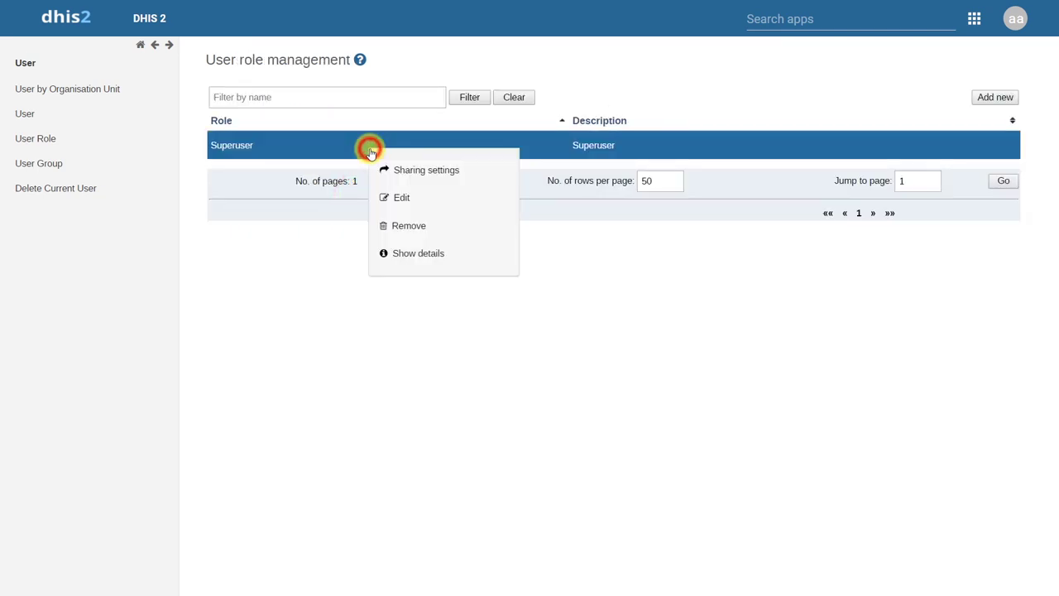
left_click(402, 198)
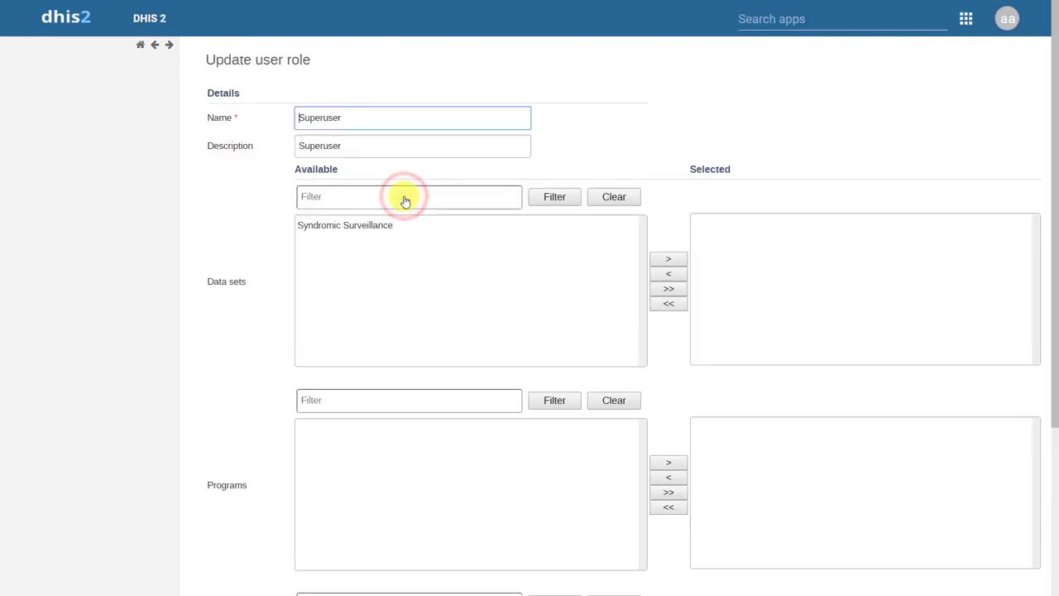
Step: Assign the Syndromic Surveillance data set to the Superuser role and save the role
double_click(351, 230)
scroll(1044, 242, "down", 1)
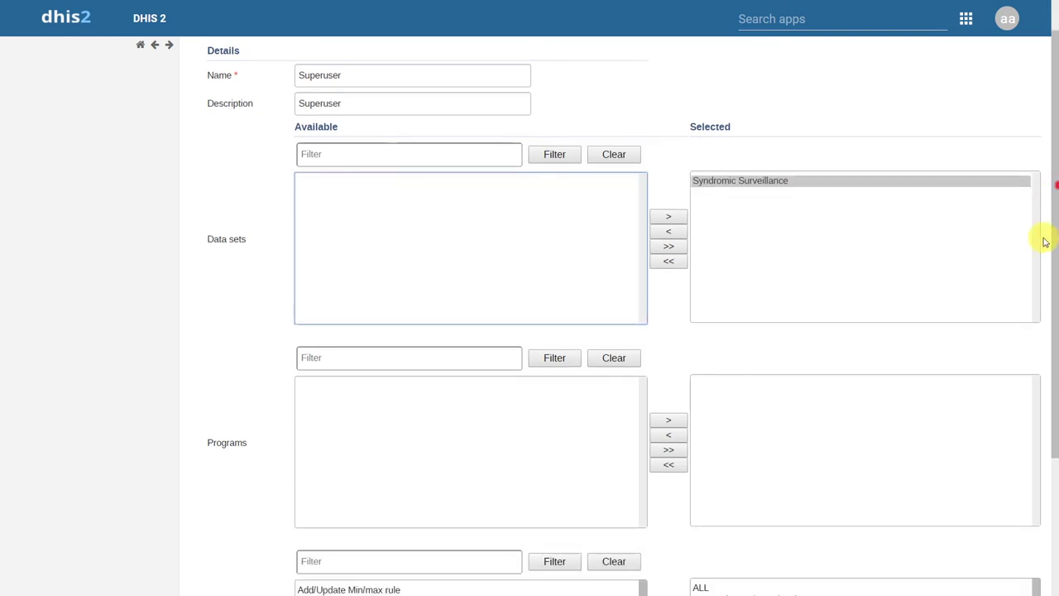
left_click_drag(1057, 186, 1056, 314)
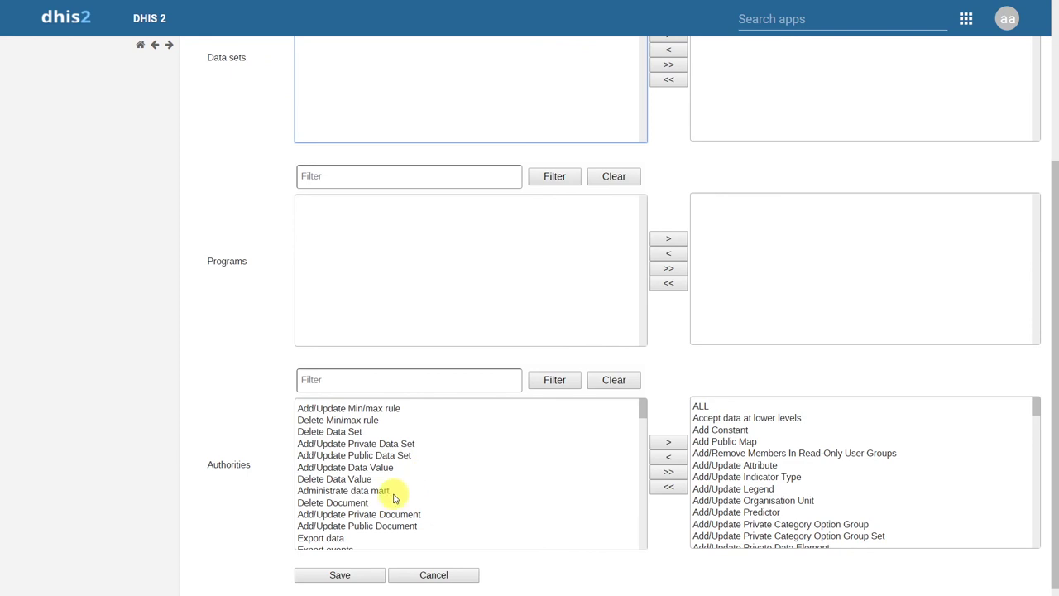
left_click(329, 577)
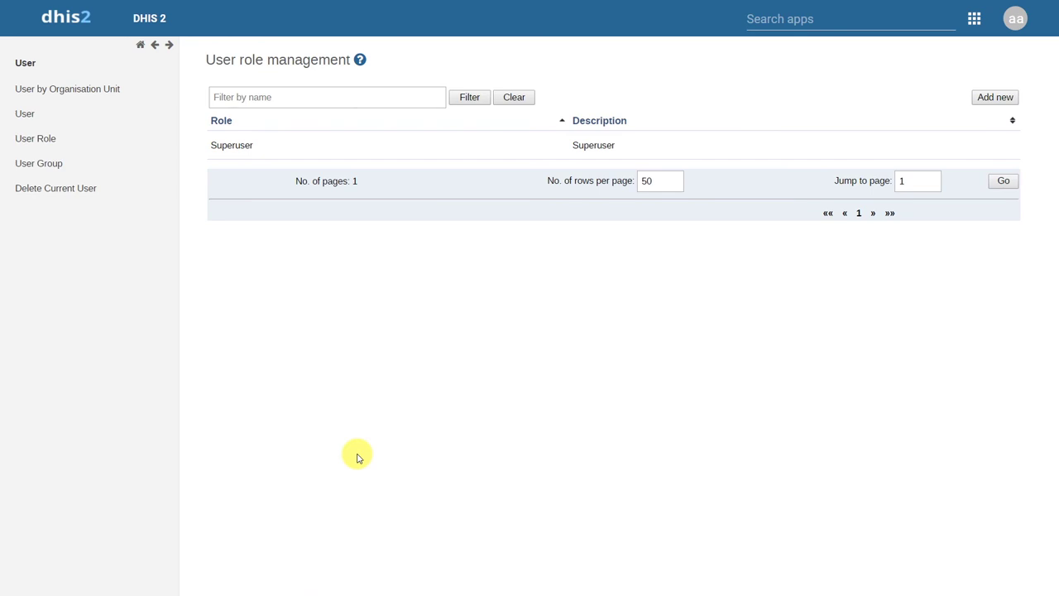
Step: Switch to the Data Entry app and select Windsor Community Health Centre under Canada, Ontario, Erie St. Clair
left_click(902, 14)
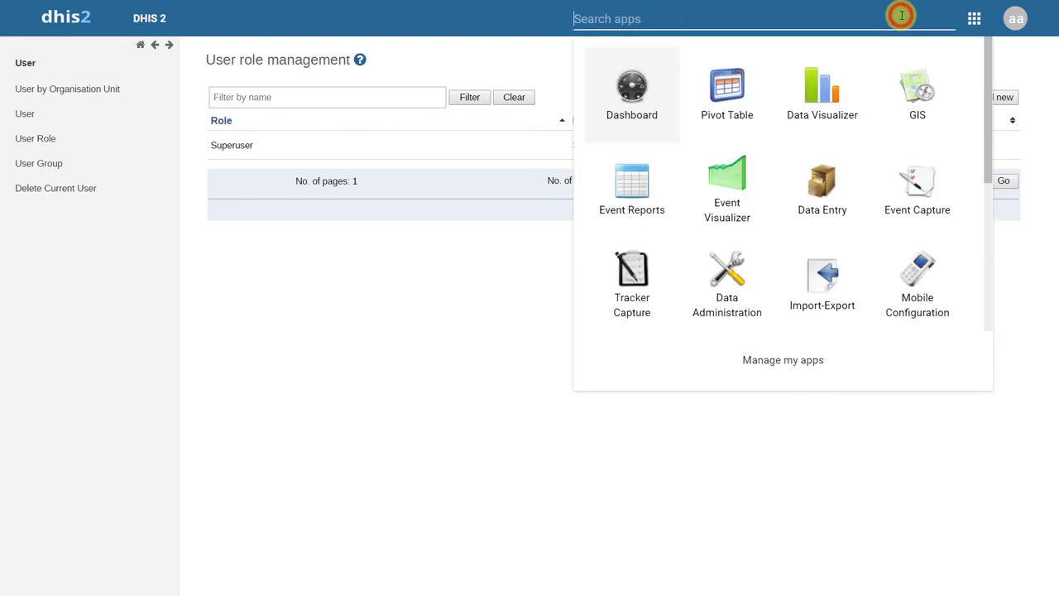
left_click(833, 189)
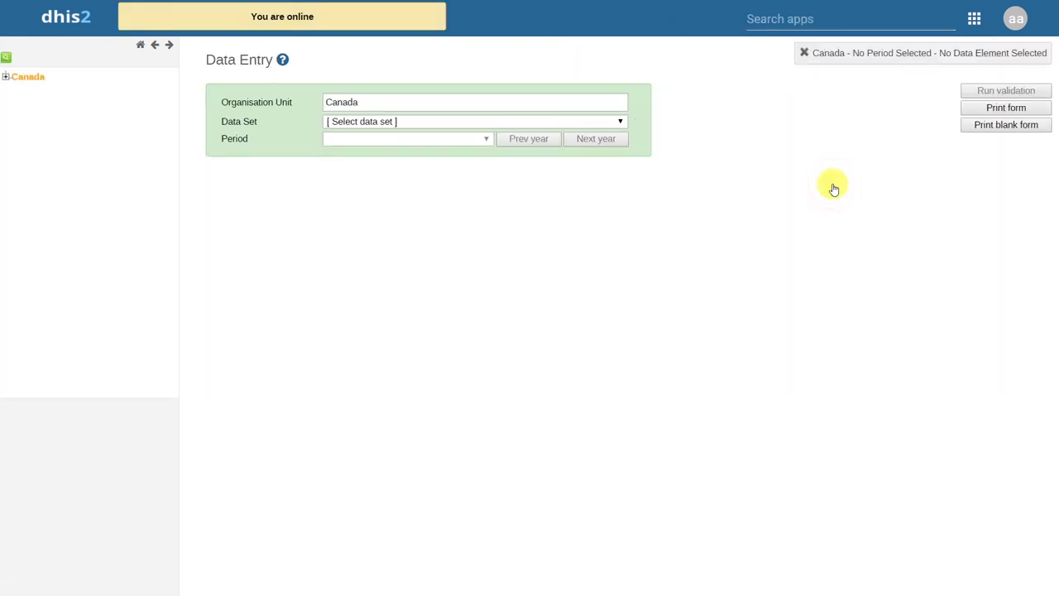
left_click(5, 77)
left_click(17, 89)
left_click(29, 102)
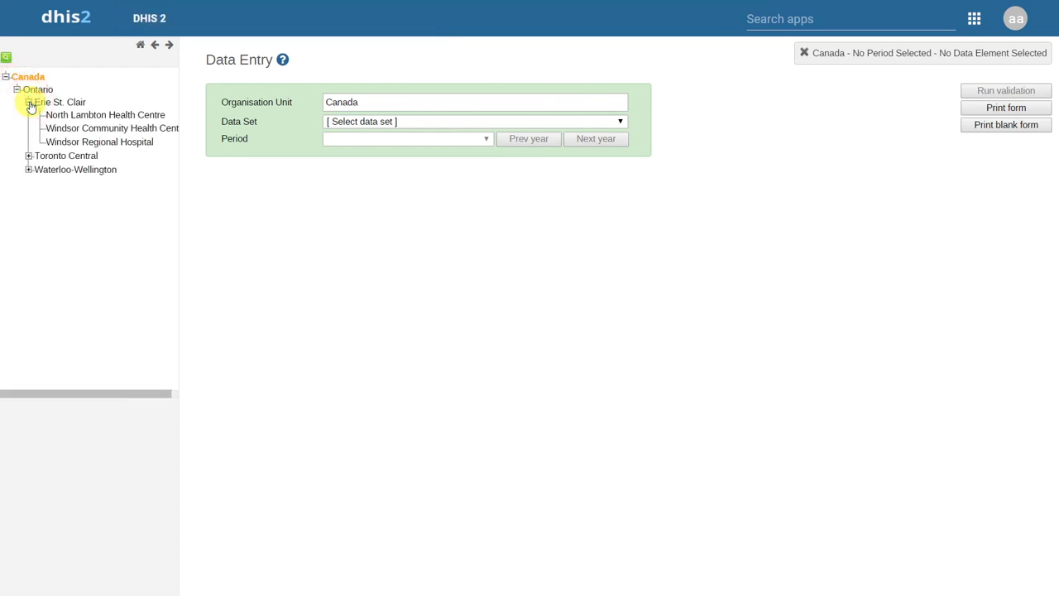
left_click(82, 128)
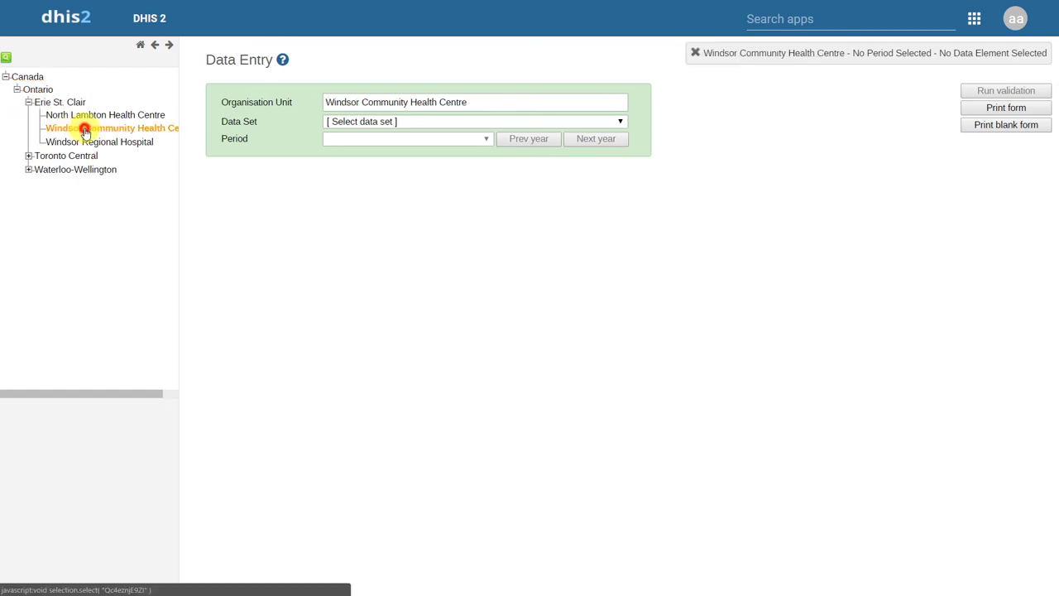
Step: Load the Syndromic Surveillance data entry form for period W44 - 2016-10-31 - 2016-11-06
left_click(435, 124)
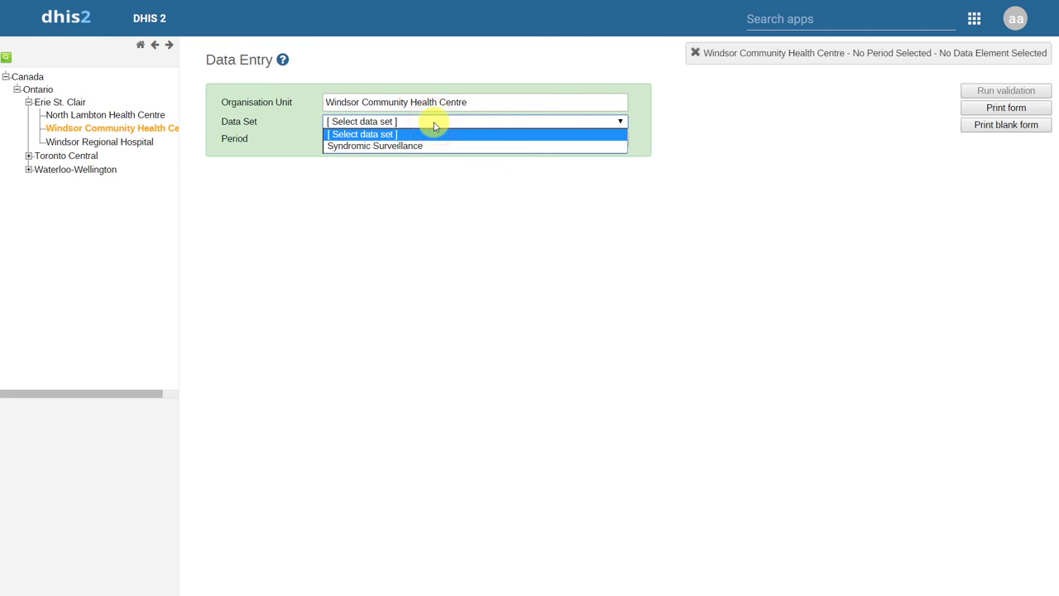
left_click(406, 146)
left_click(408, 154)
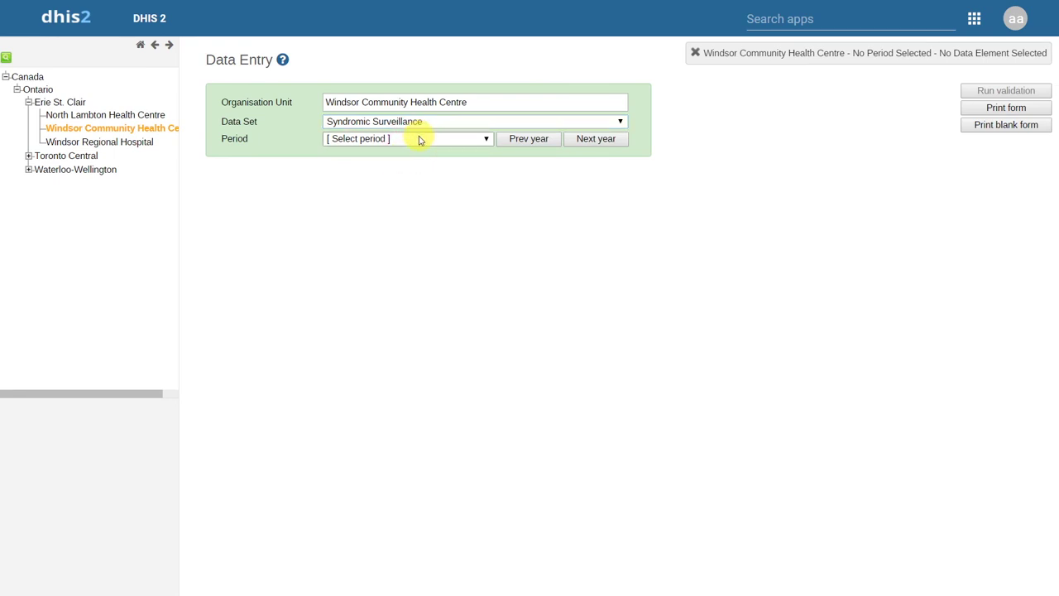
left_click(420, 139)
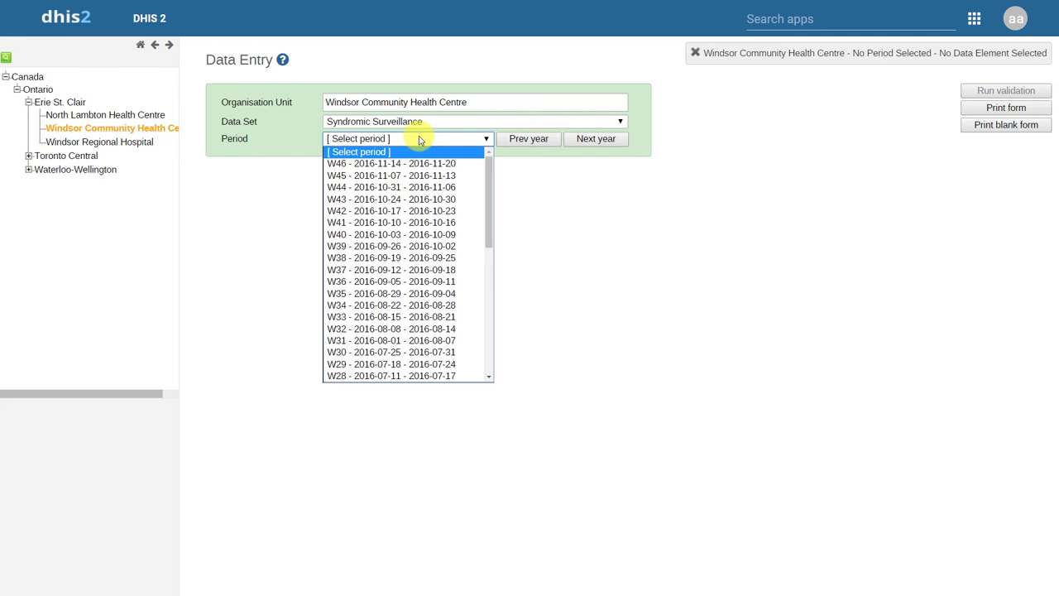
left_click(407, 188)
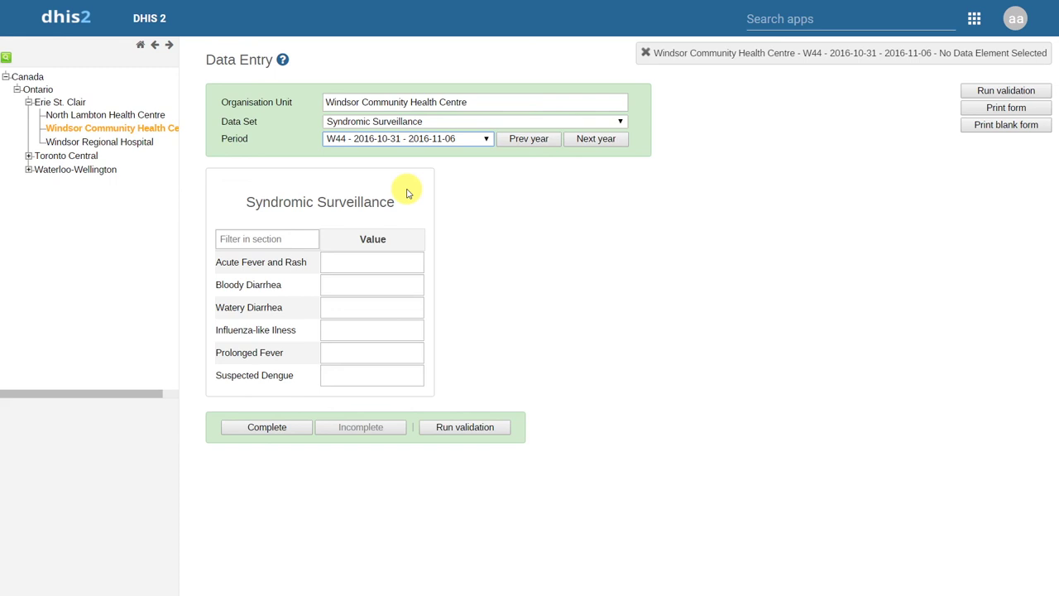
left_click(405, 189)
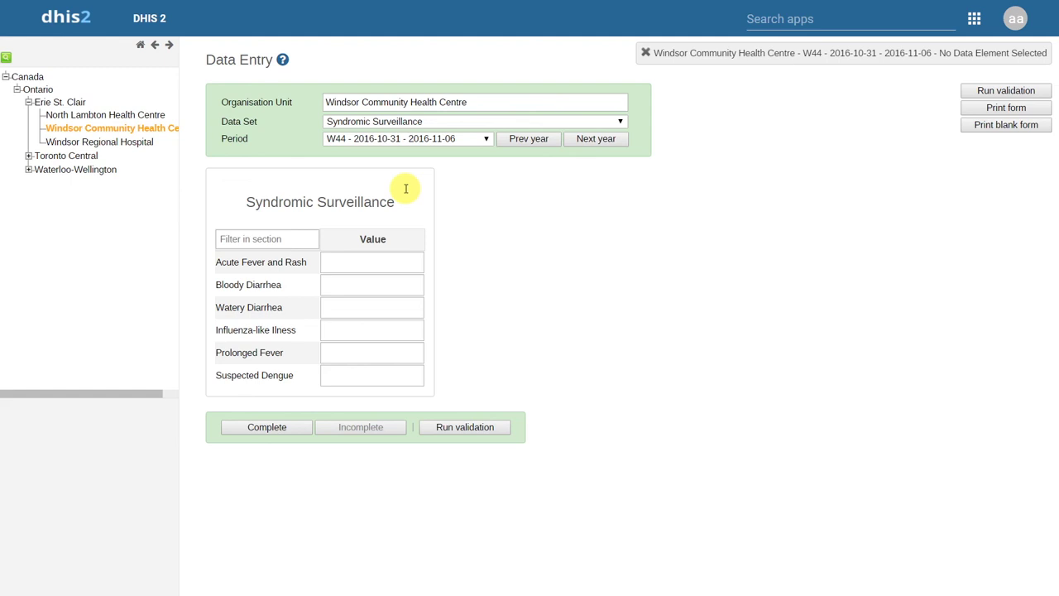
Step: Open the list of weekly periods for the Syndromic Surveillance entry form
left_click(409, 139)
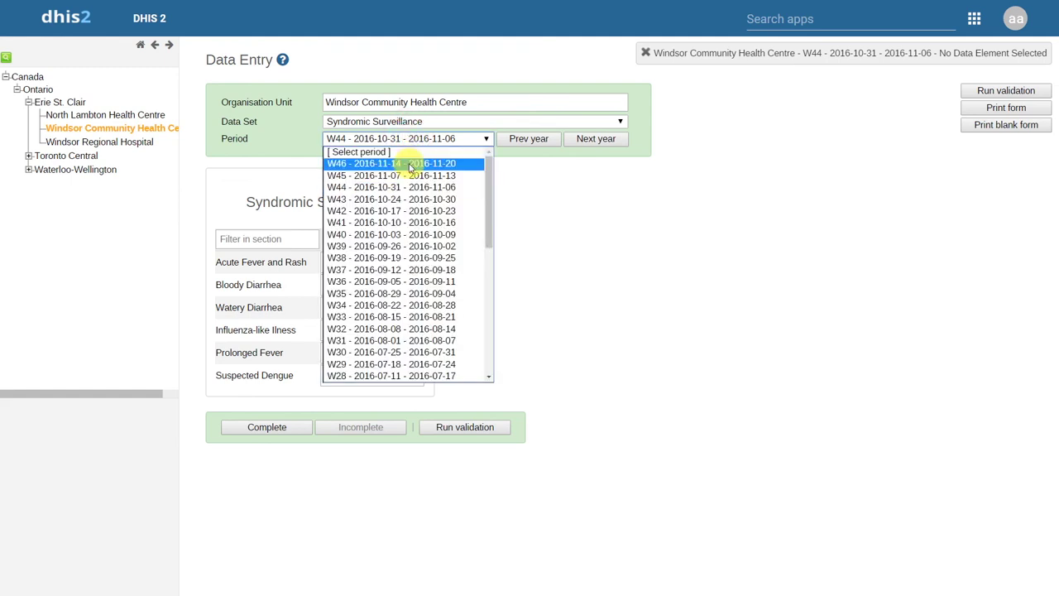